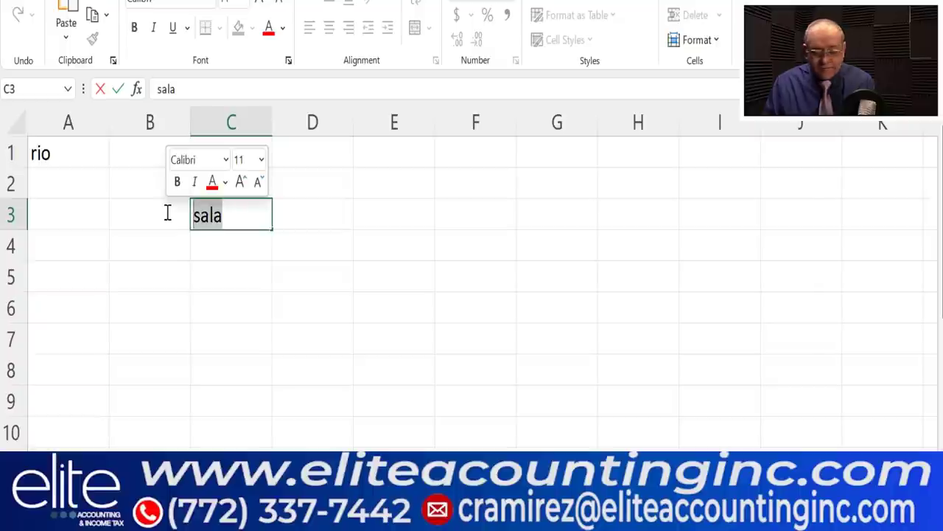
# - Enter SALARIO in C3 and W2 in D3 as bold red headings
pyautogui.write('SALARIO')
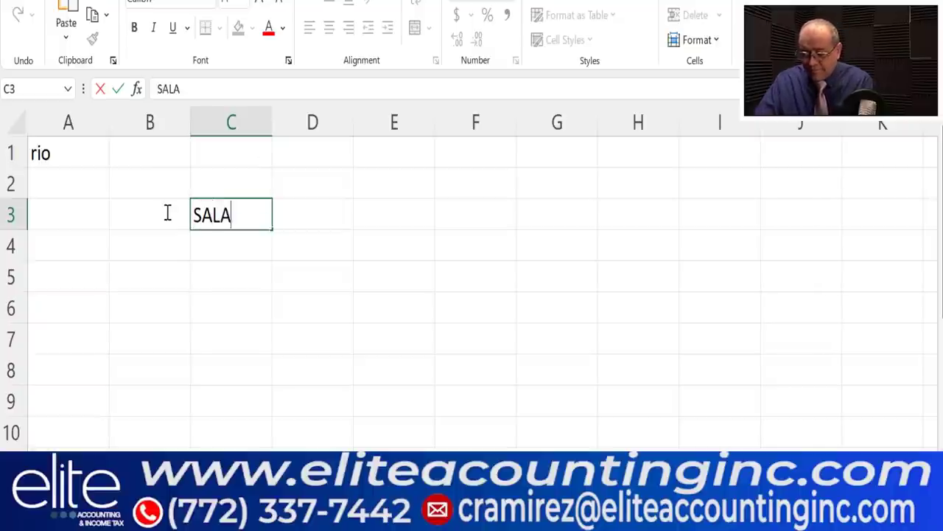
pyautogui.click(310, 219)
pyautogui.write('W2')
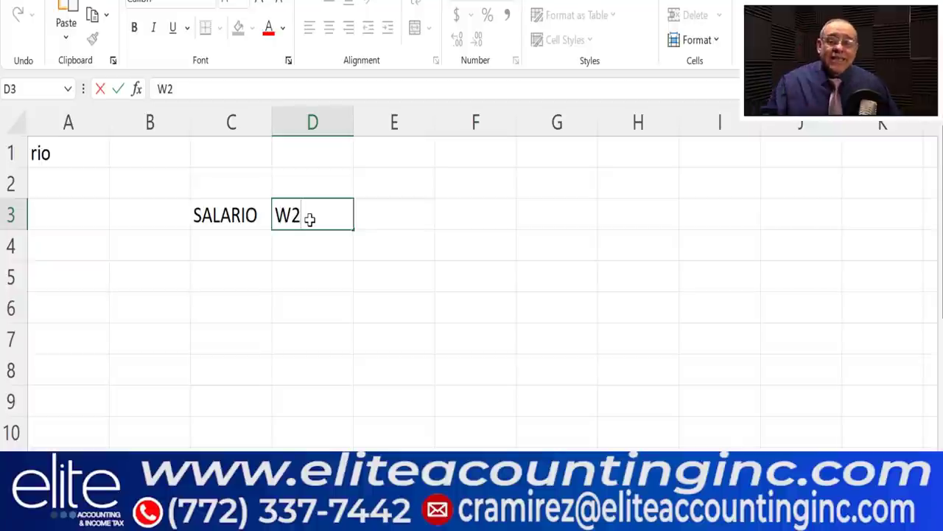
pyautogui.moveTo(216, 218); pyautogui.dragTo(277, 214)
pyautogui.click(269, 27)
pyautogui.click(135, 27)
pyautogui.click(467, 277)
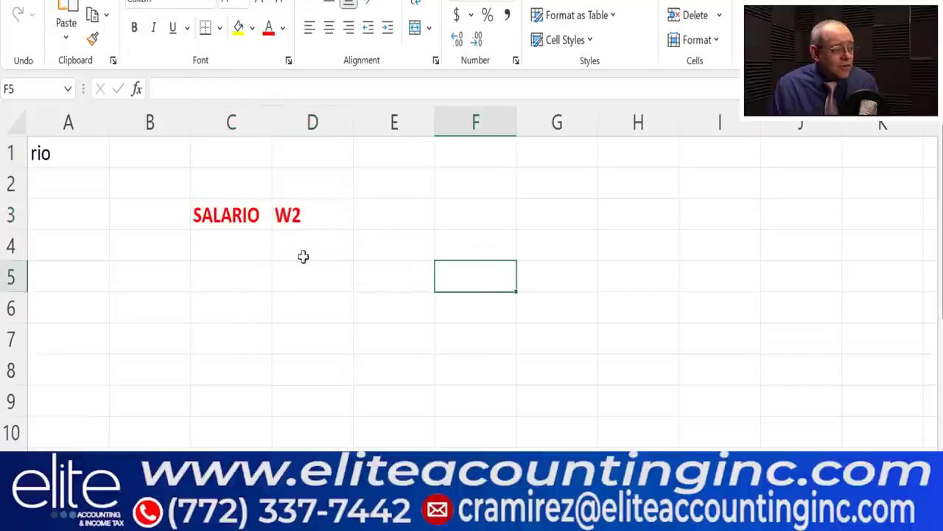
# - Enter W4 in cell B4
pyautogui.click(226, 238)
pyautogui.click(169, 238)
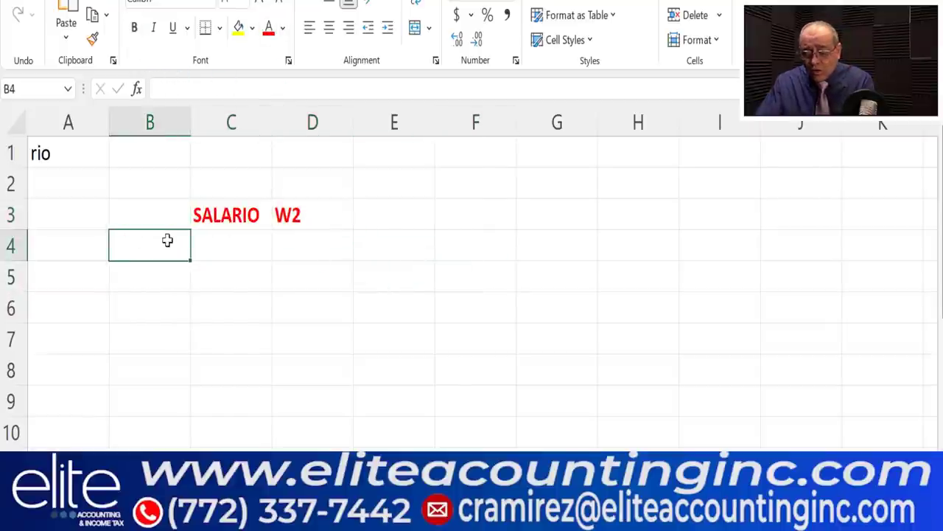
pyautogui.write('W4')
pyautogui.click(302, 267)
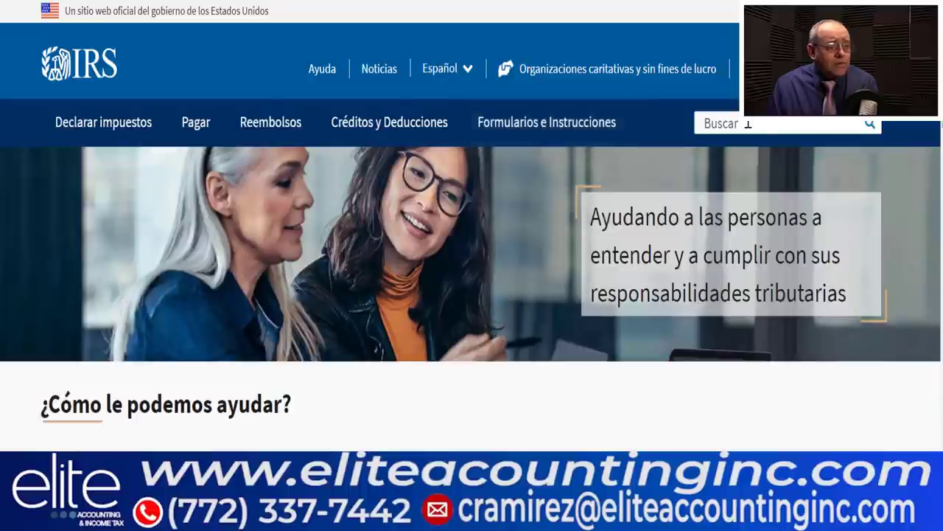
# - Search irs.gov for W4 and dismiss the feedback survey popup
pyautogui.click(748, 124)
pyautogui.write('W4')
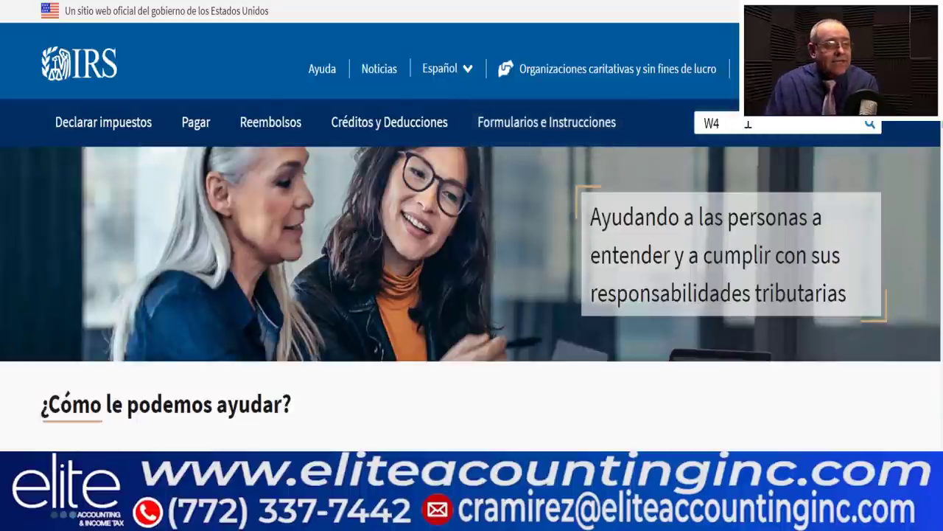
pyautogui.press('Return')
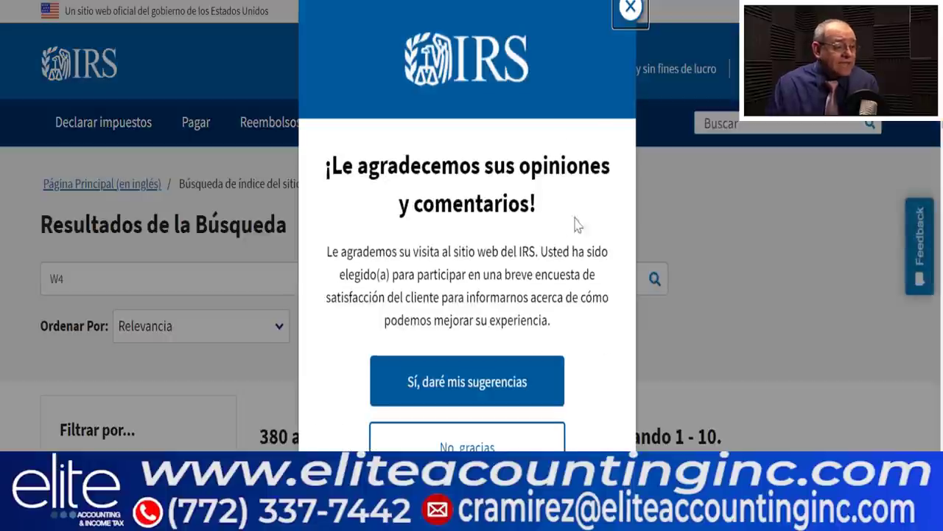
pyautogui.click(630, 9)
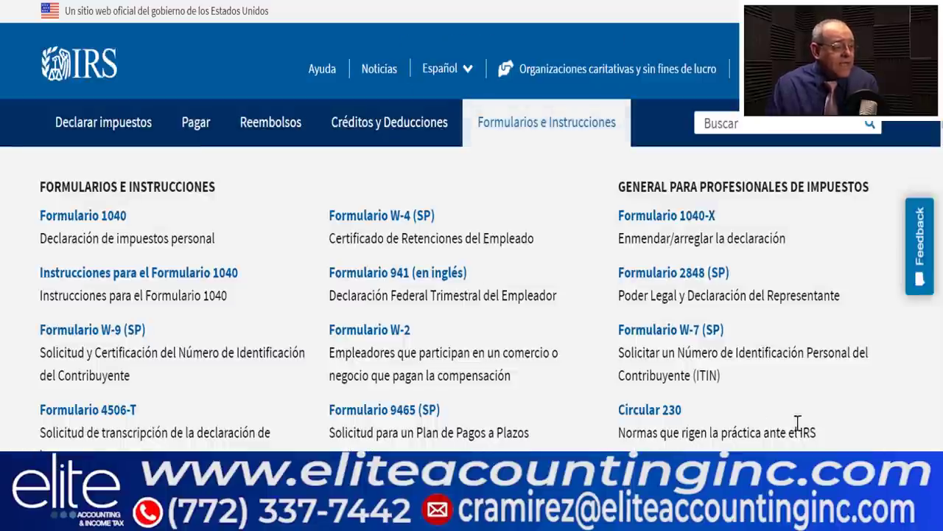
# - Open the Formulario W-4 (SP) information page and its current PDF
pyautogui.scroll(-7, 575, 398)
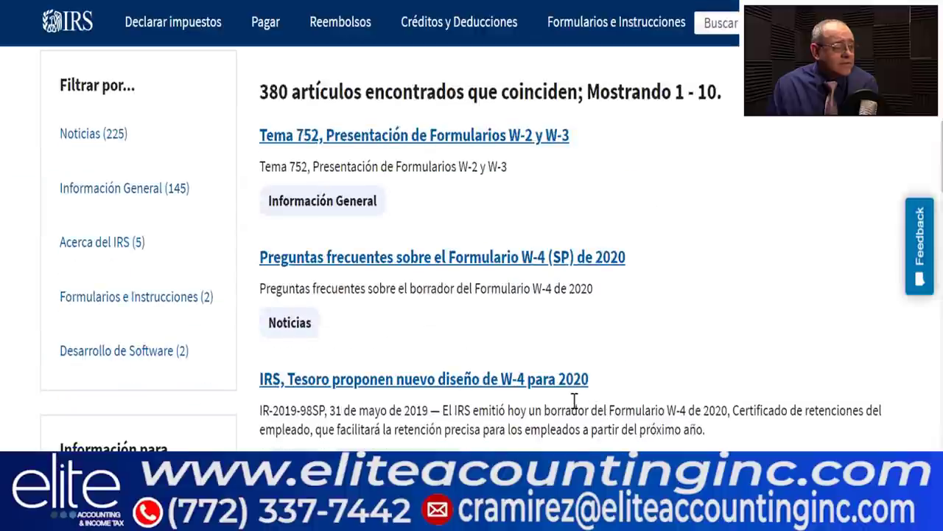
pyautogui.scroll(-4, 575, 401)
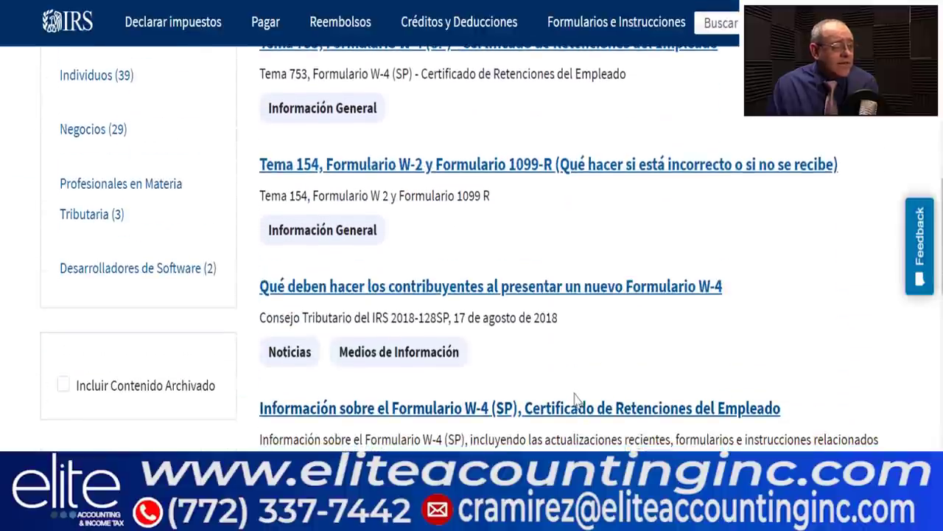
pyautogui.scroll(-3, 575, 400)
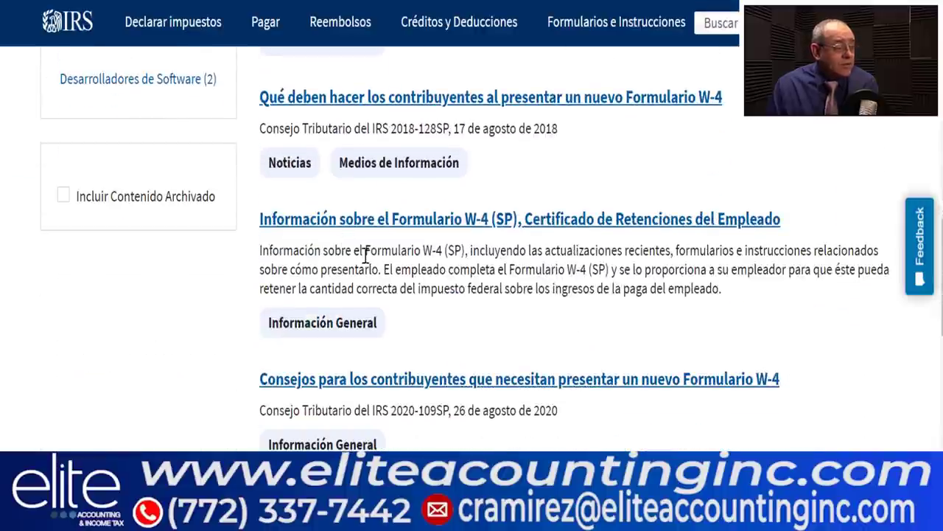
pyautogui.click(411, 221)
pyautogui.scroll(-5, 416, 236)
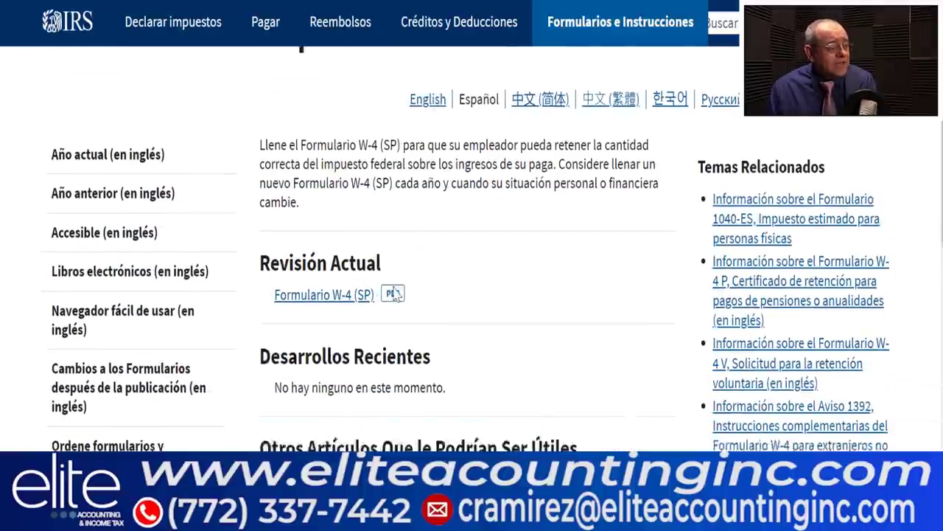
pyautogui.click(306, 220)
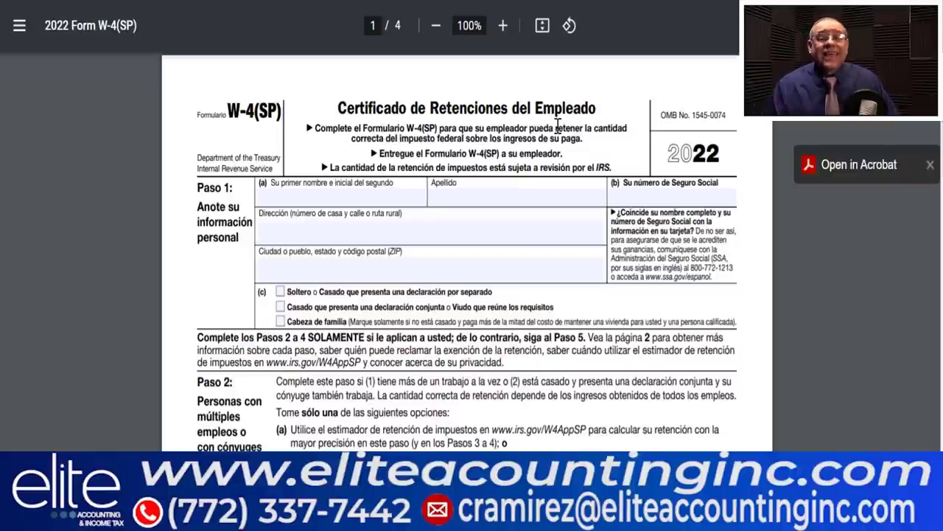
# - Fill in the employee's first name in capitals and the surname in Paso 1
pyautogui.click(339, 197)
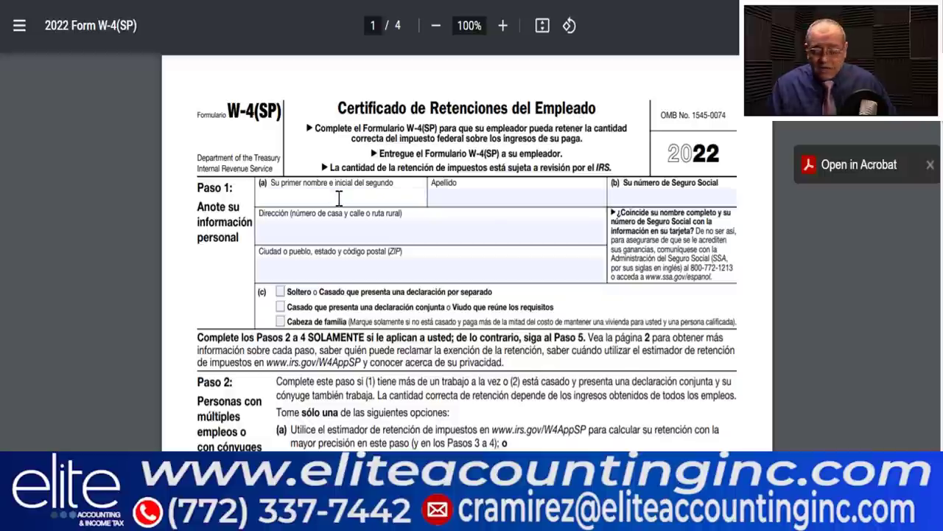
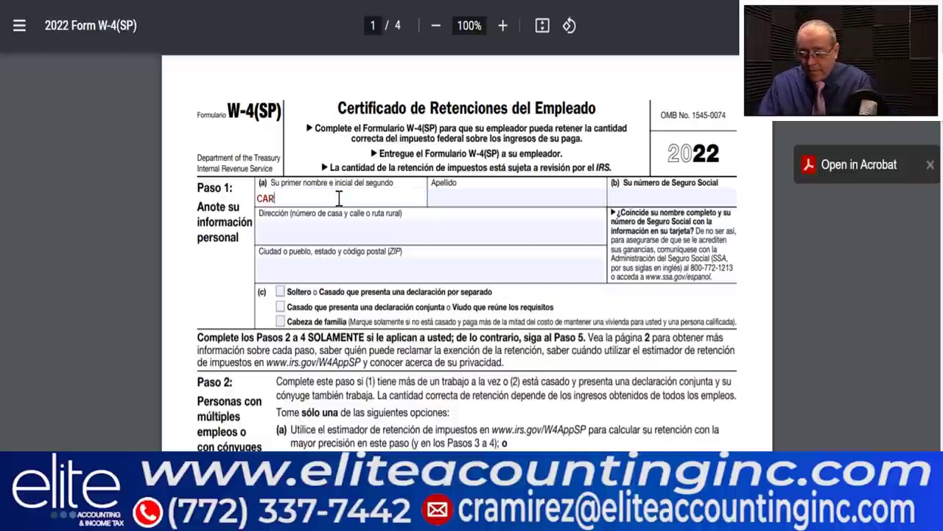
pyautogui.click(466, 197)
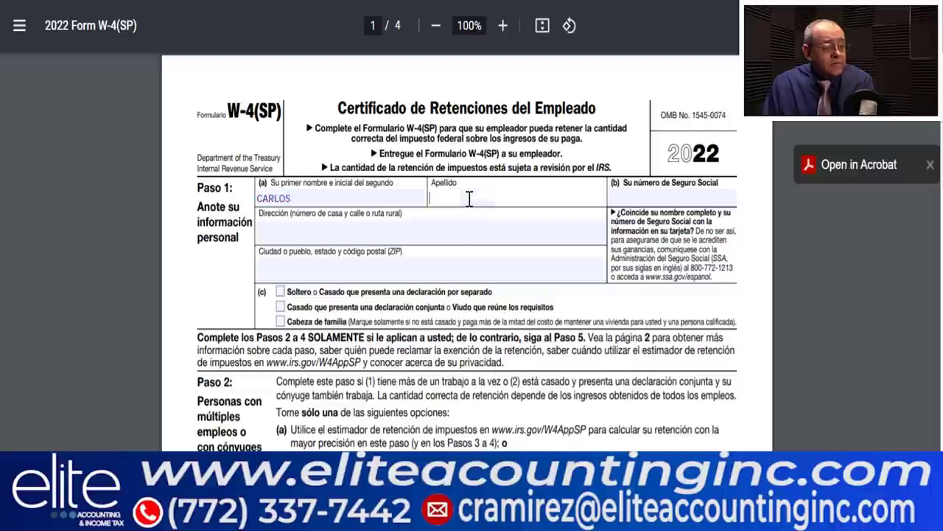
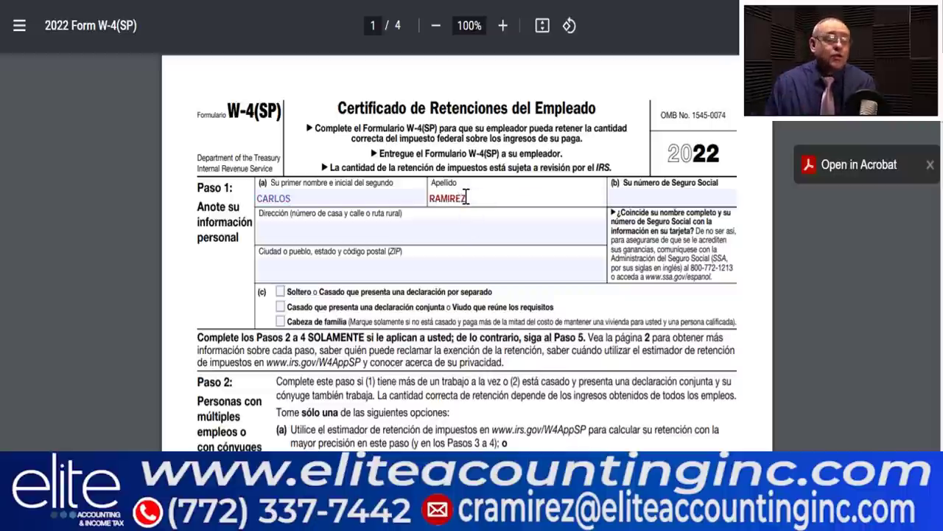
# - Start entering the employee's Social Security number in field (b)
pyautogui.click(619, 201)
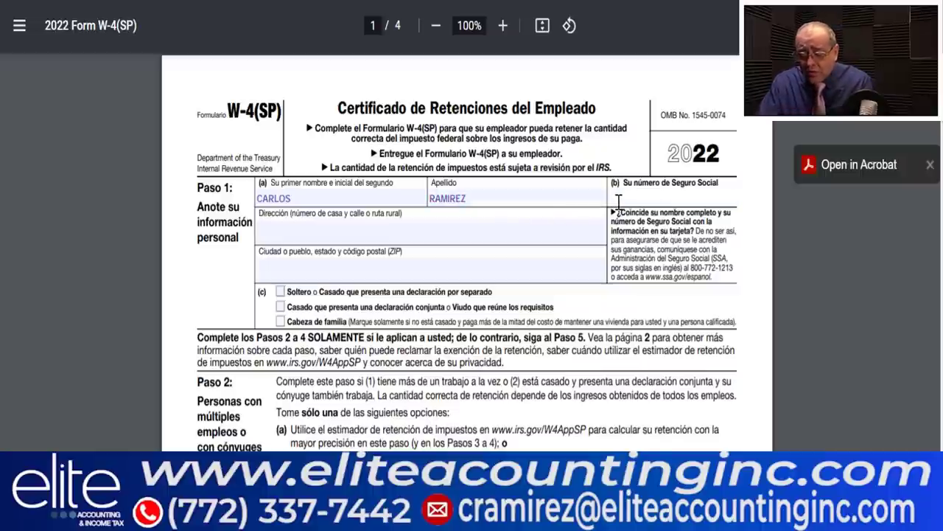
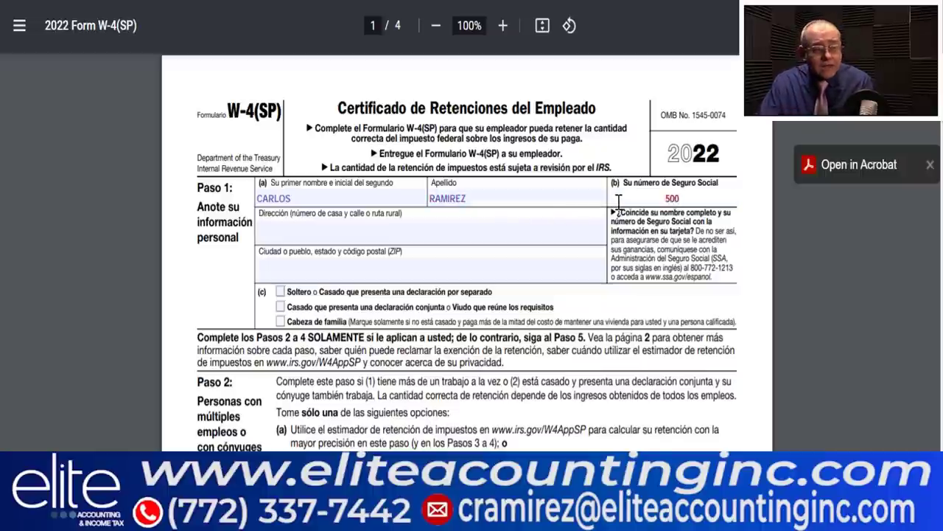
pyautogui.rightClick(619, 325)
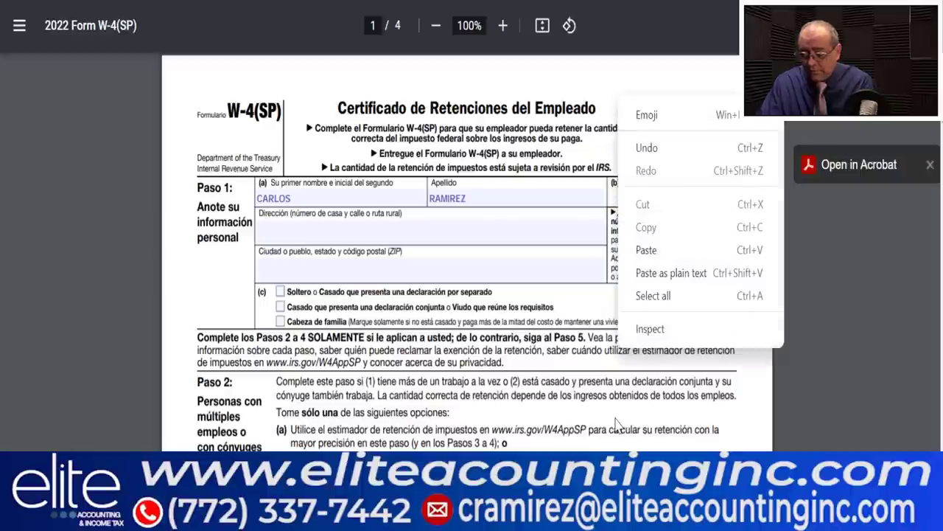
pyautogui.click(708, 429)
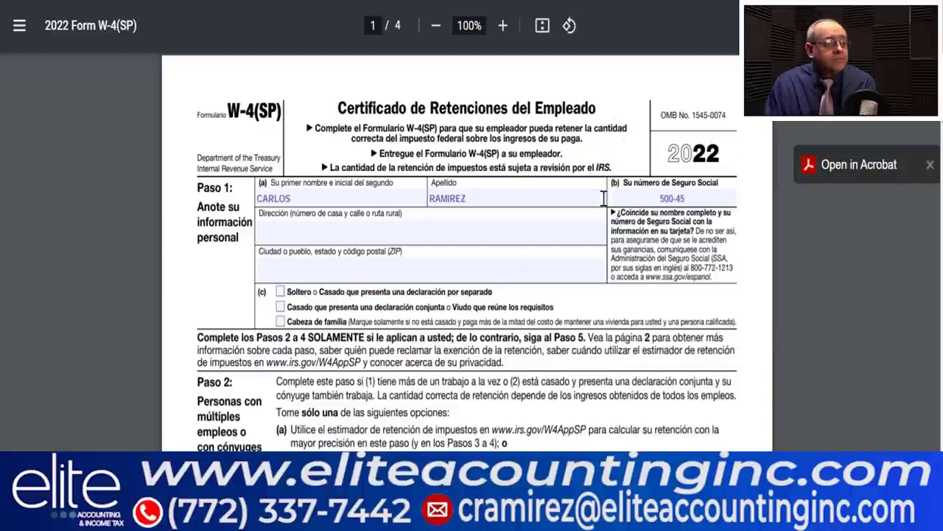
pyautogui.click(690, 198)
pyautogui.write('5')
pyautogui.write('-')
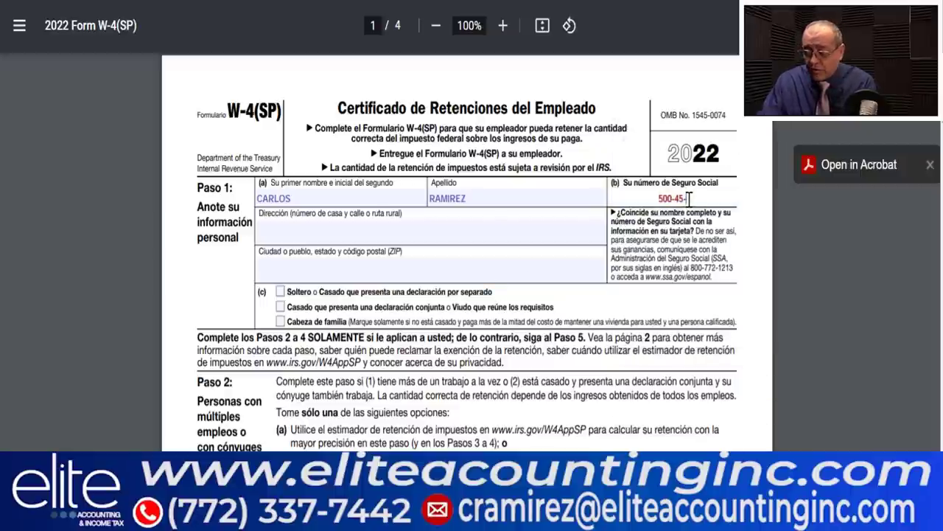
pyautogui.write('0000')
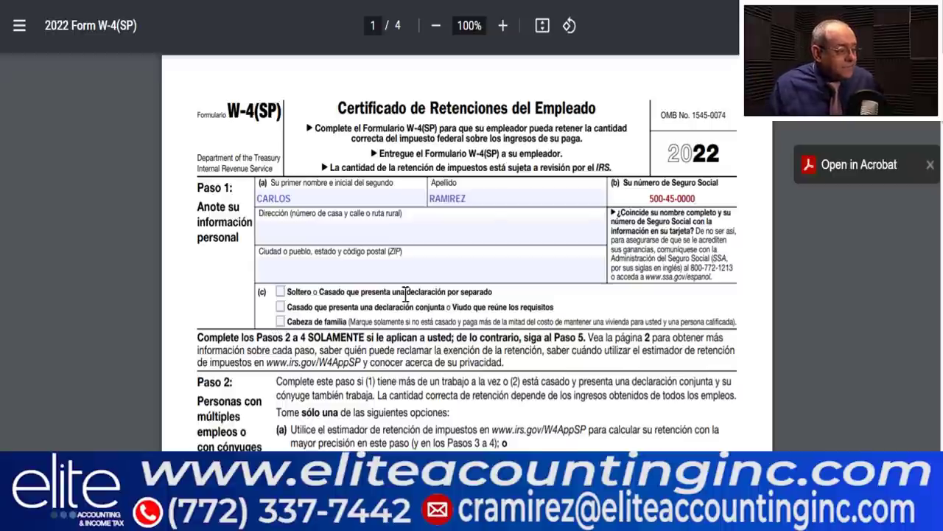
# - Fill in the employee's street address and city, then check married filing jointly
pyautogui.click(314, 227)
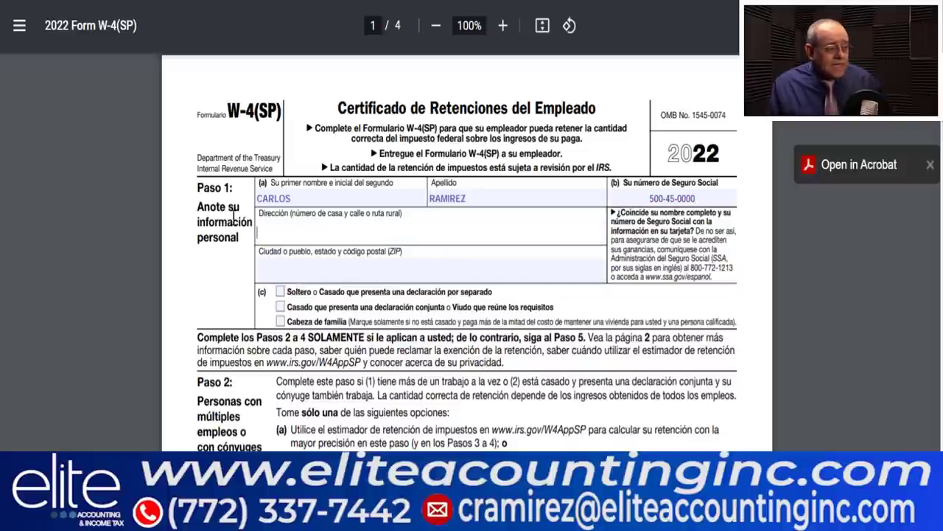
pyautogui.write('123 M')
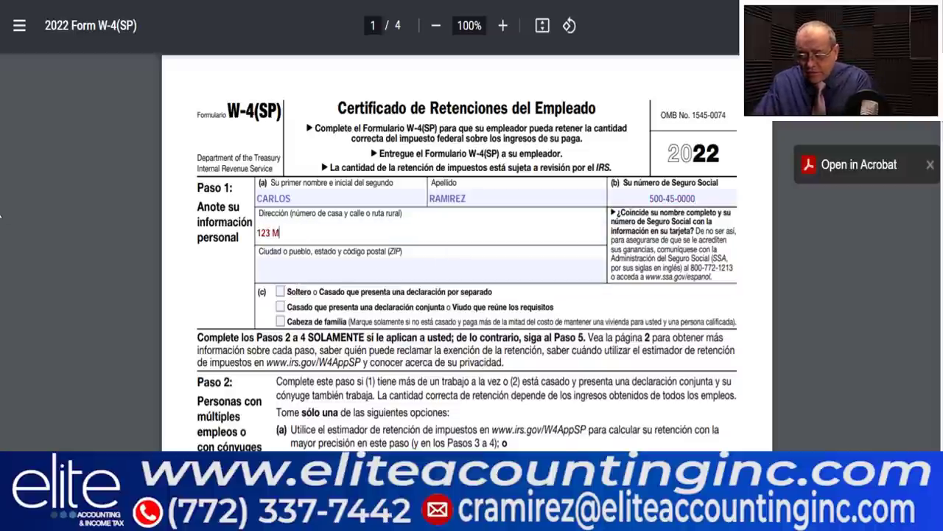
pyautogui.write('AIN ST')
pyautogui.click(280, 266)
pyautogui.write('MIAMI FL 33100')
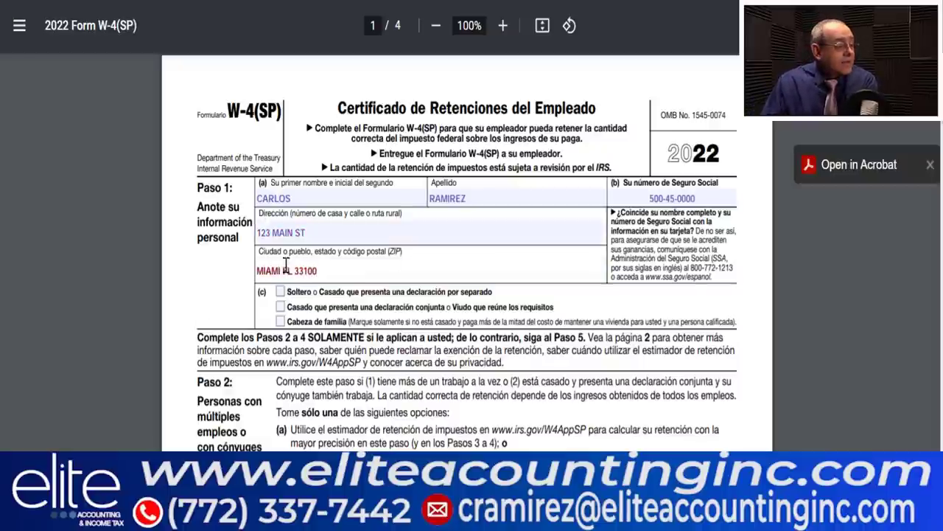
pyautogui.click(280, 307)
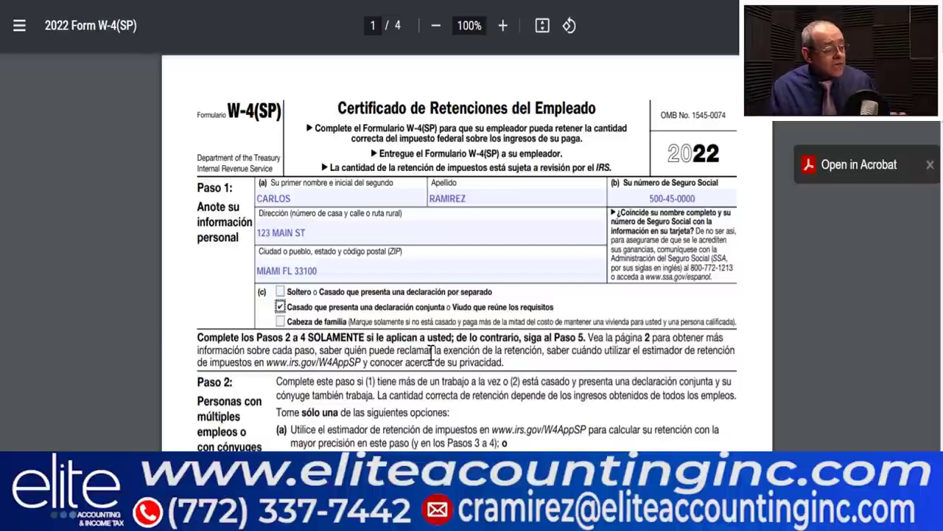
# - Review the Paso 4(c) Retención adicional sentence on the W-4(SP), then return to Excel
pyautogui.scroll(-5, 431, 352)
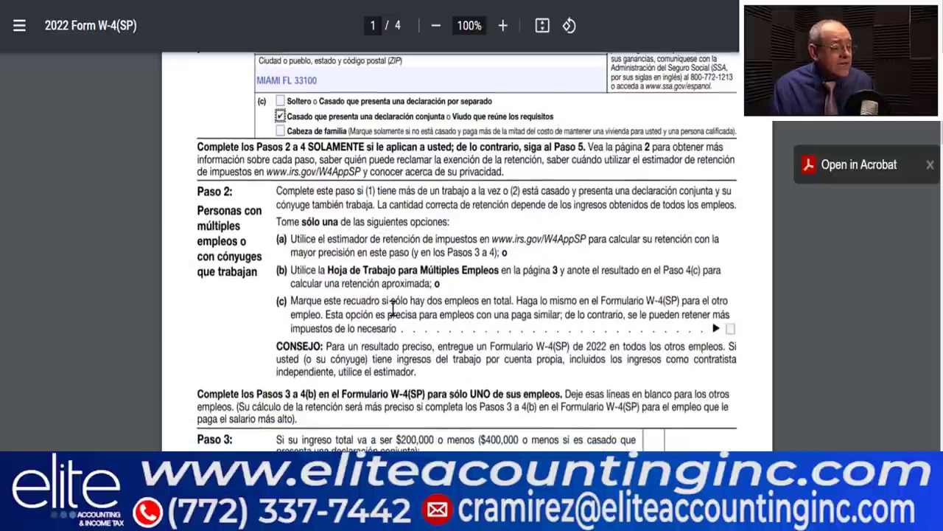
pyautogui.scroll(-5, 346, 373)
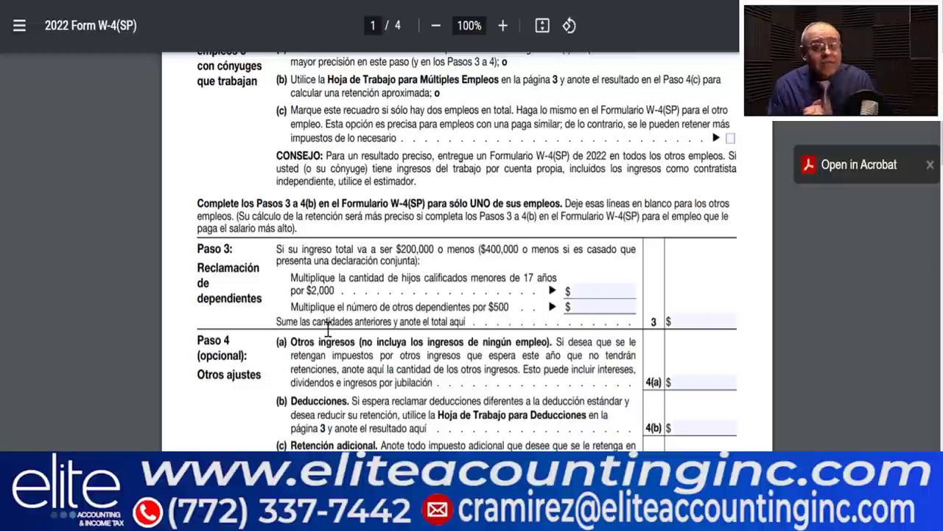
pyautogui.scroll(-4, 328, 330)
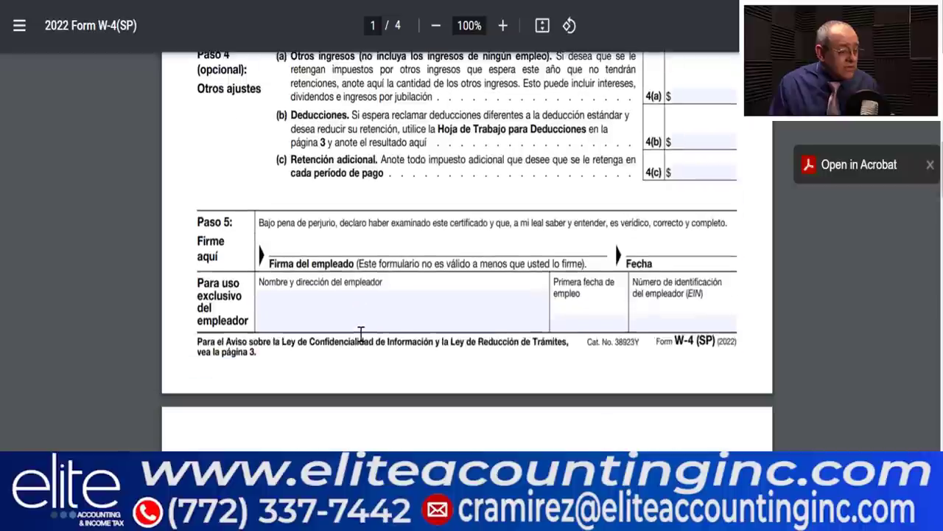
pyautogui.scroll(3, 378, 291)
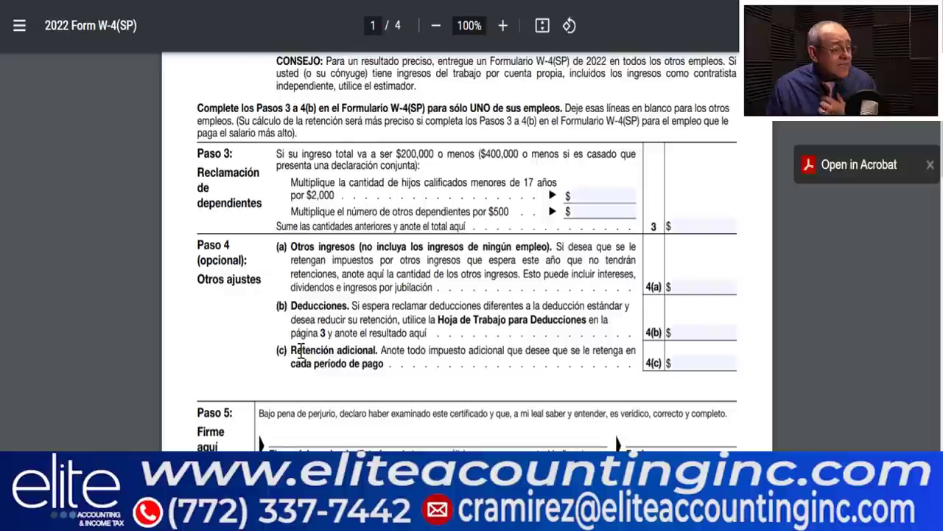
pyautogui.moveTo(292, 350); pyautogui.dragTo(421, 364)
pyautogui.click(435, 381)
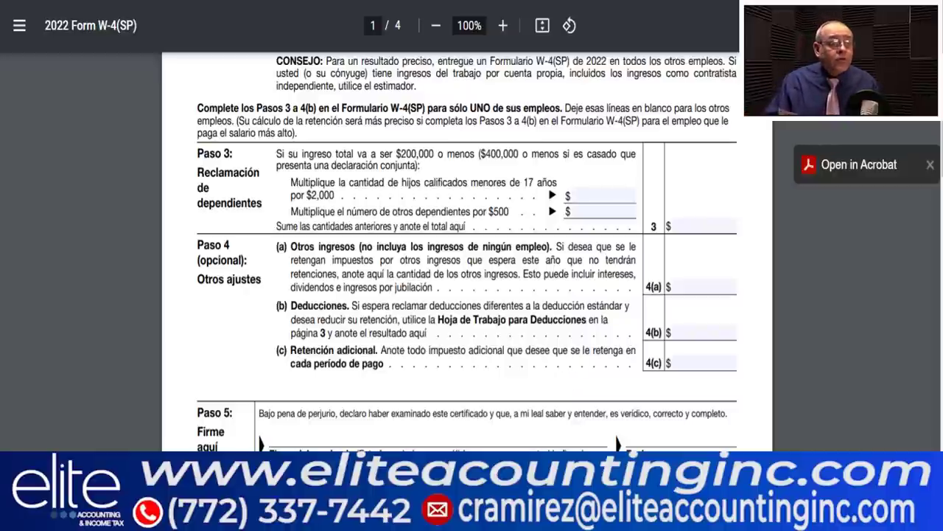
pyautogui.hotkey('alt', 'Tab')
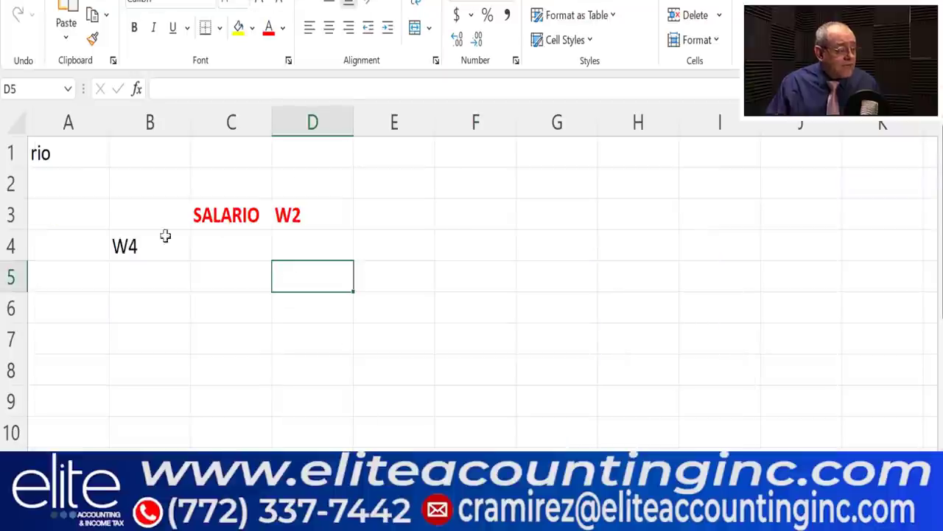
# - Enter SOLTERO in E3 and 12550 in E4, with column E in Accounting format
pyautogui.click(381, 218)
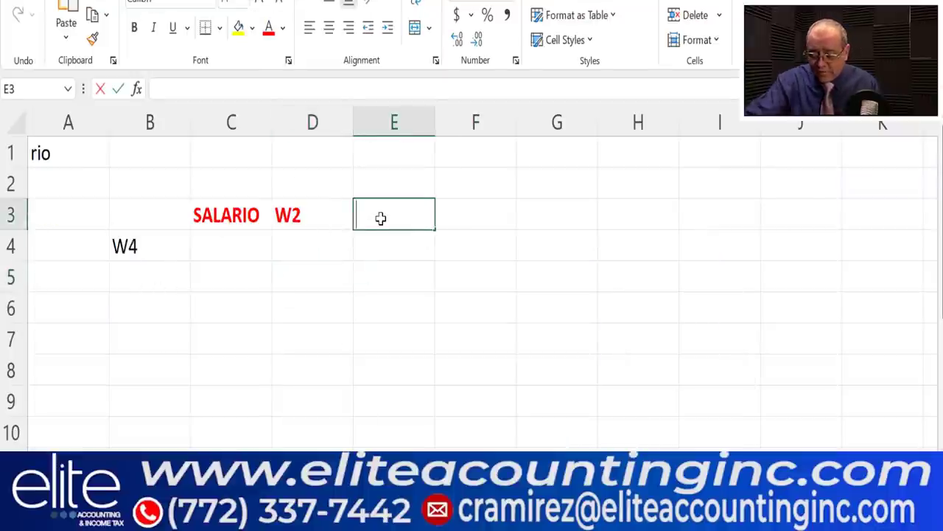
pyautogui.write('SOLTERO')
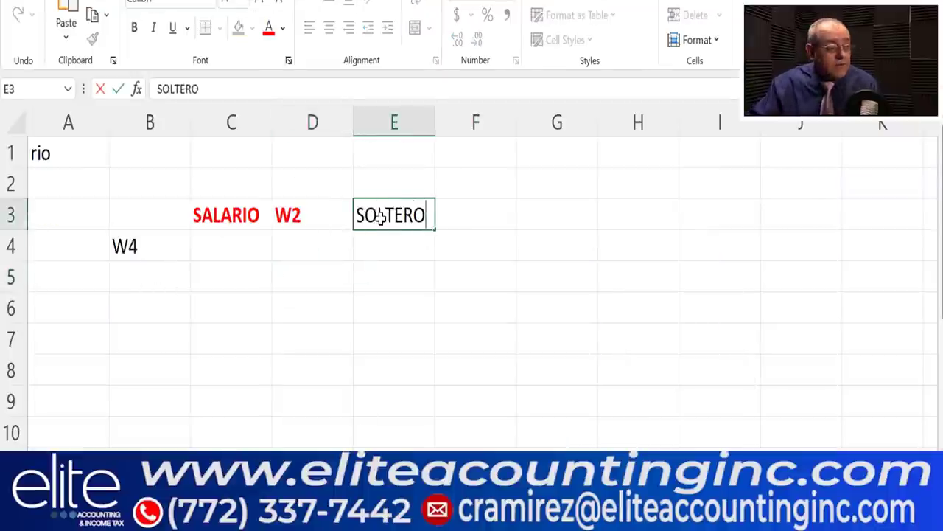
pyautogui.click(390, 243)
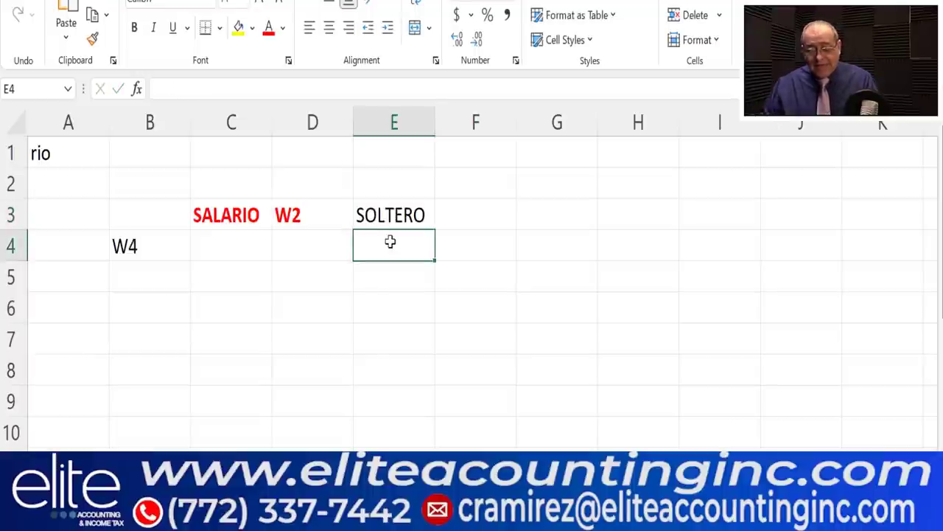
pyautogui.write('12550')
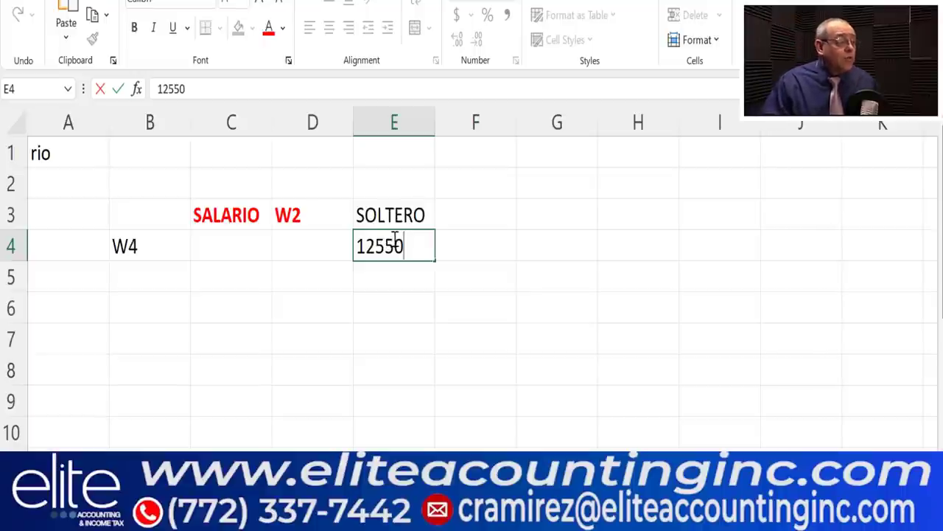
pyautogui.click(399, 129)
pyautogui.click(457, 14)
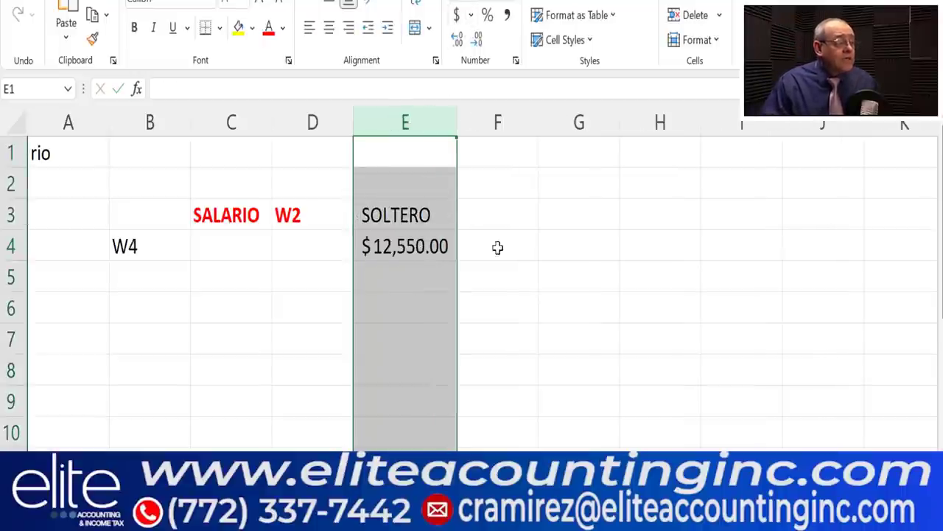
pyautogui.click(497, 249)
pyautogui.click(390, 252)
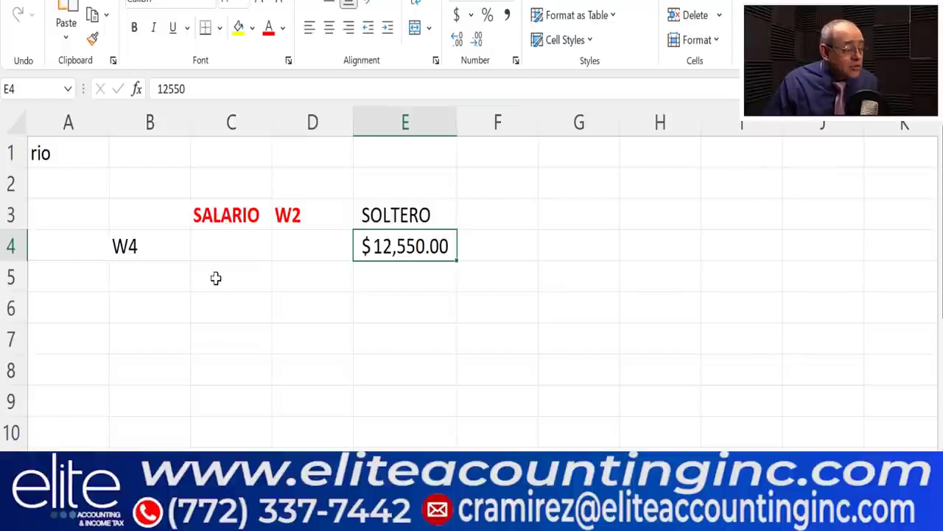
# - Enter 12550 in C4 and the heading IMPUESTO in F3
pyautogui.click(217, 243)
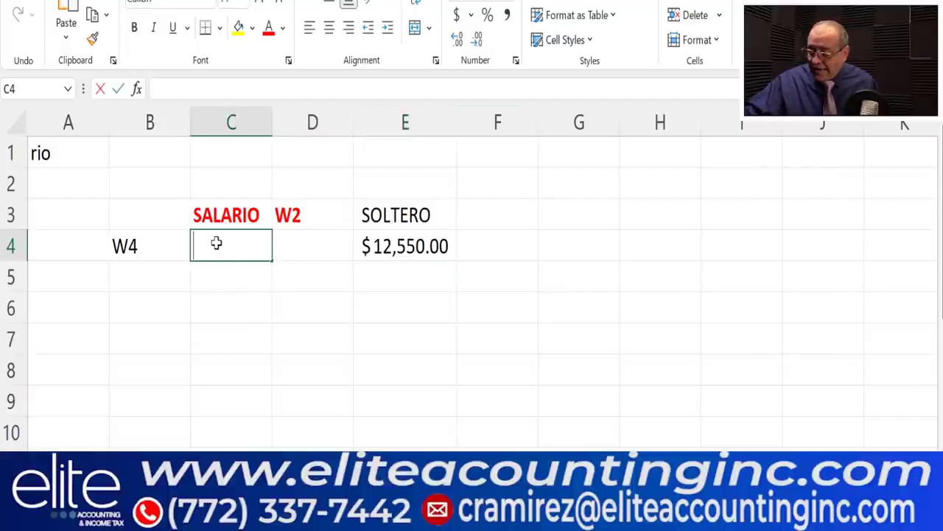
pyautogui.write('12550')
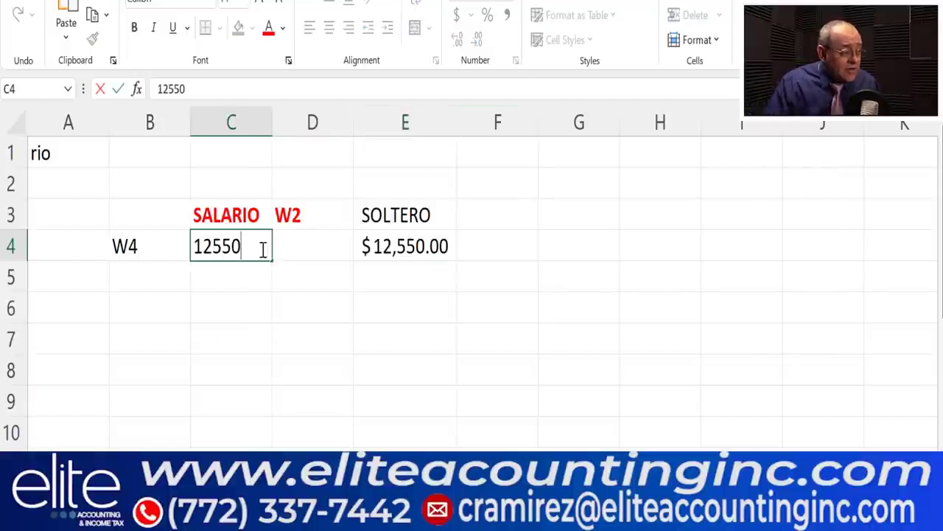
pyautogui.click(228, 121)
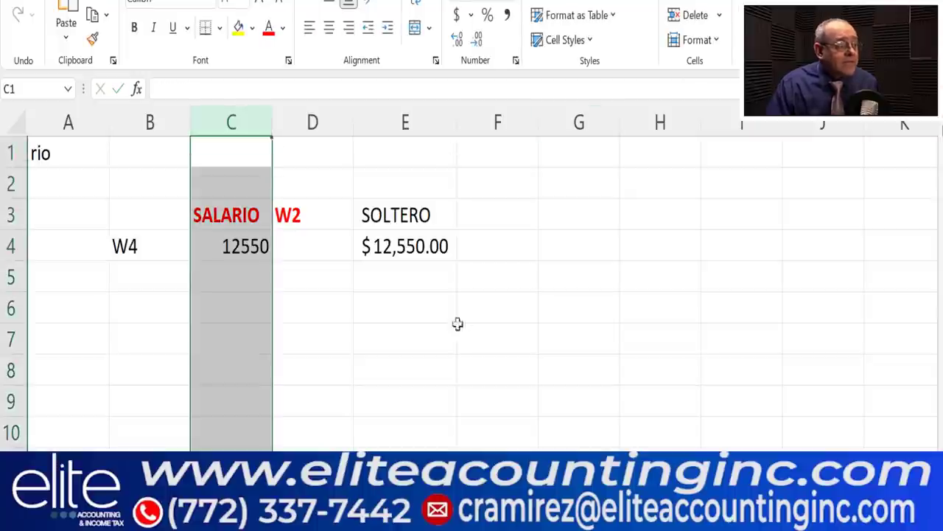
pyautogui.moveTo(344, 302); pyautogui.dragTo(413, 308)
pyautogui.moveTo(479, 223); pyautogui.dragTo(496, 215)
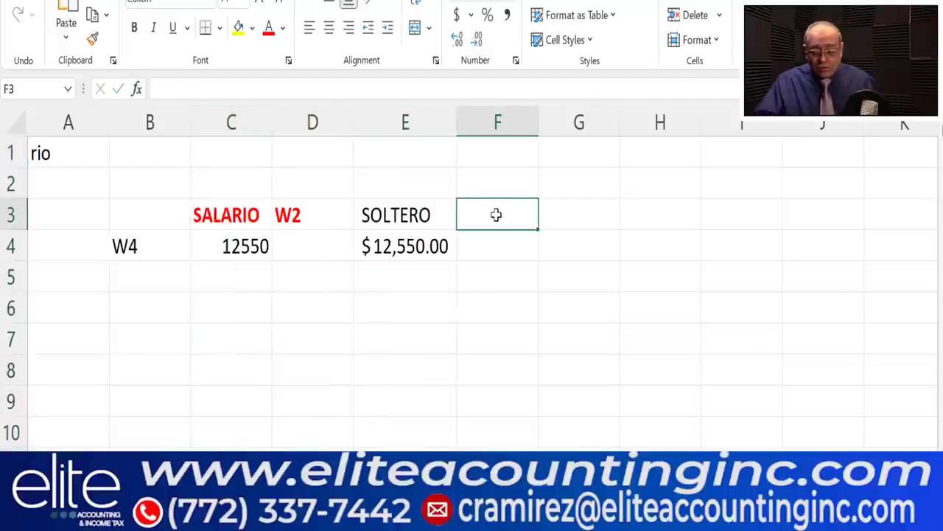
pyautogui.write('IMPU')
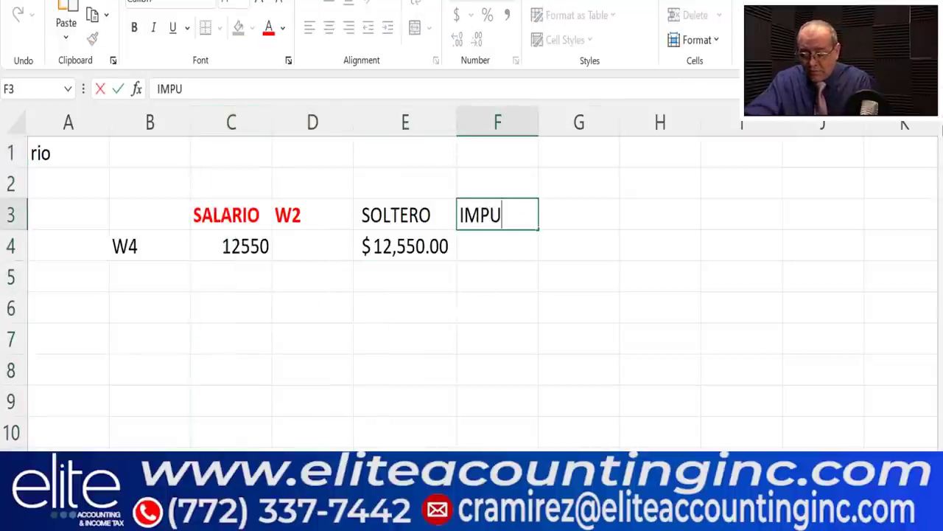
pyautogui.write('ESTO')
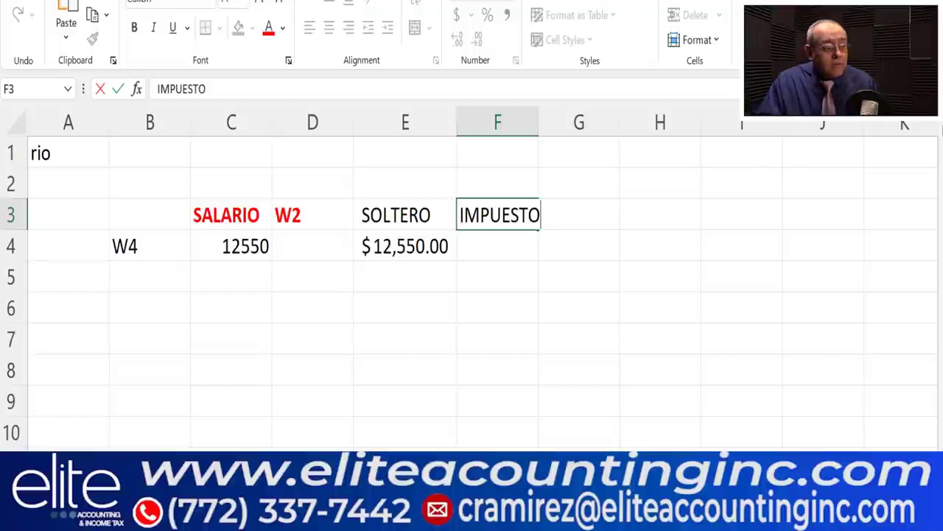
pyautogui.press('Return')
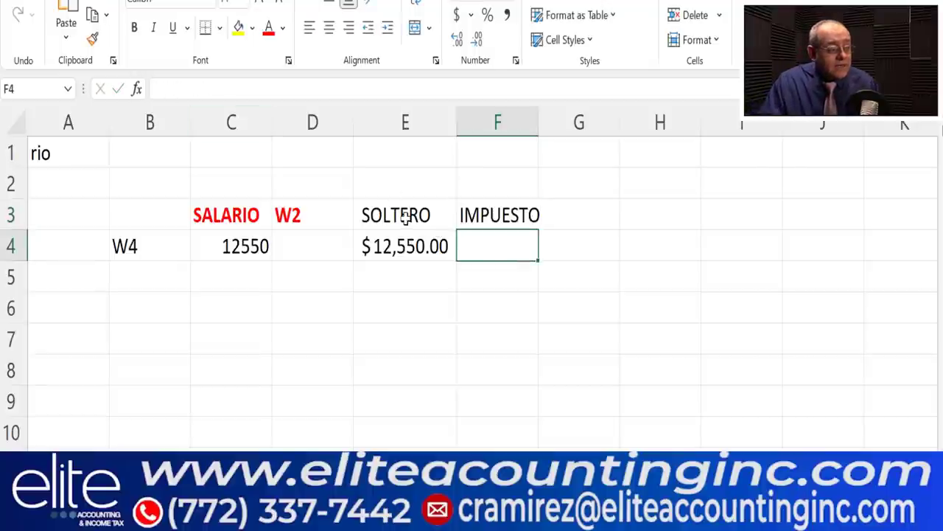
# - Cut the SOLTERO block E3:E4 for moving to H2
pyautogui.moveTo(411, 215); pyautogui.dragTo(407, 246)
pyautogui.rightClick(406, 214)
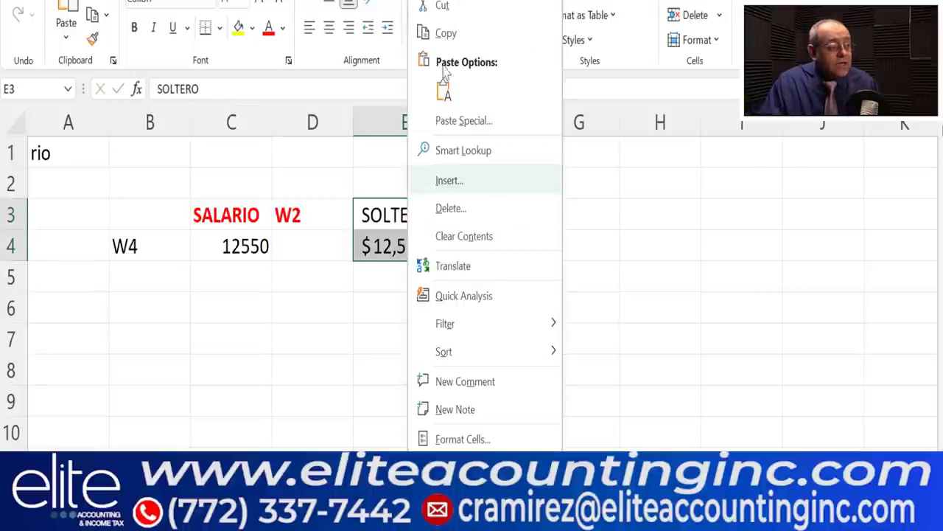
pyautogui.click(444, 9)
pyautogui.click(660, 192)
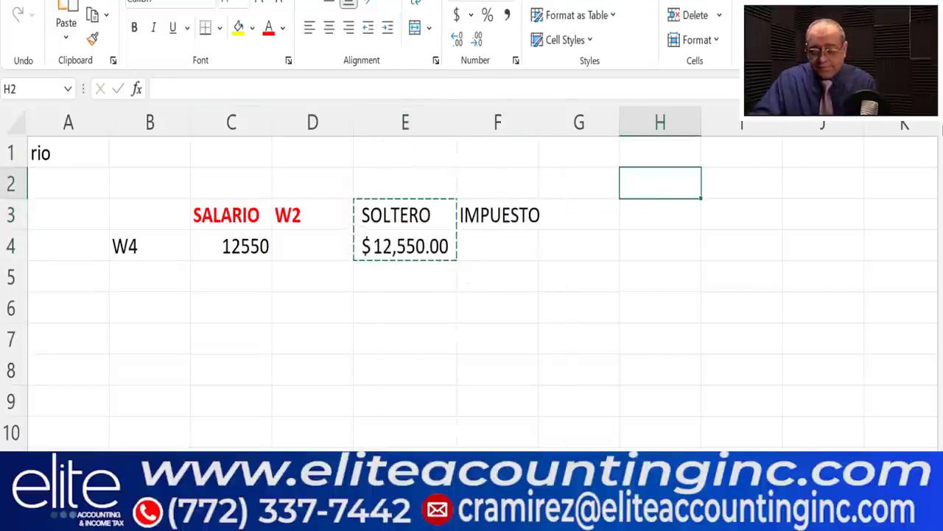
# - Paste the SOLTERO block into H2:H3 and widen column H
pyautogui.write('SOLTERO $12,550.00')
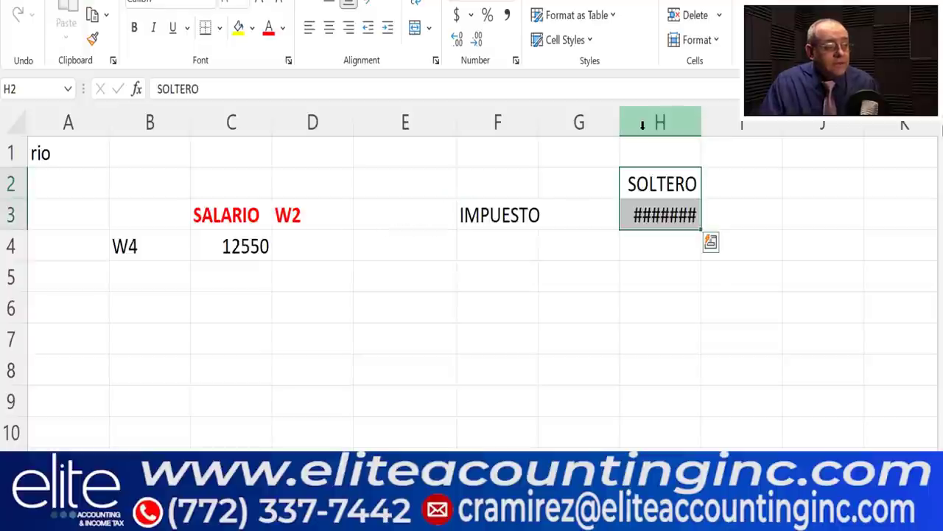
pyautogui.doubleClick(704, 123)
pyautogui.click(516, 214)
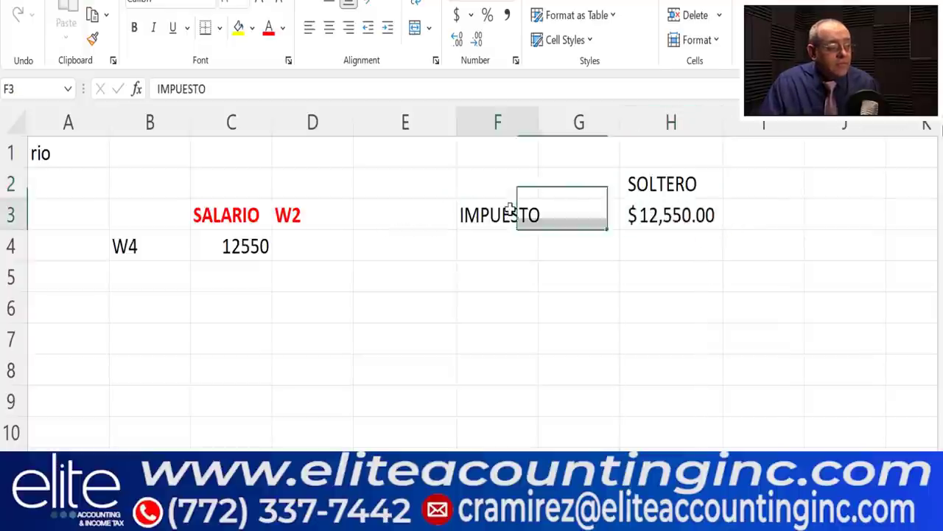
pyautogui.click(392, 225)
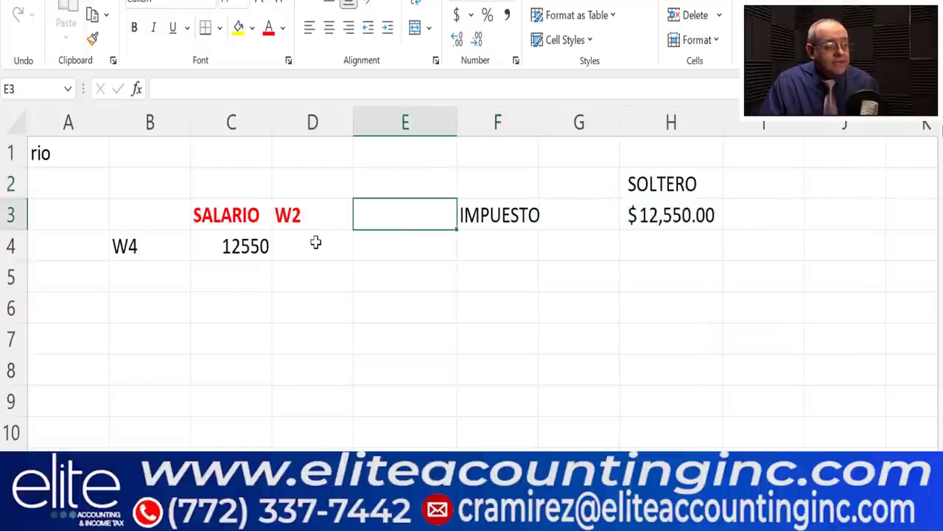
pyautogui.click(314, 242)
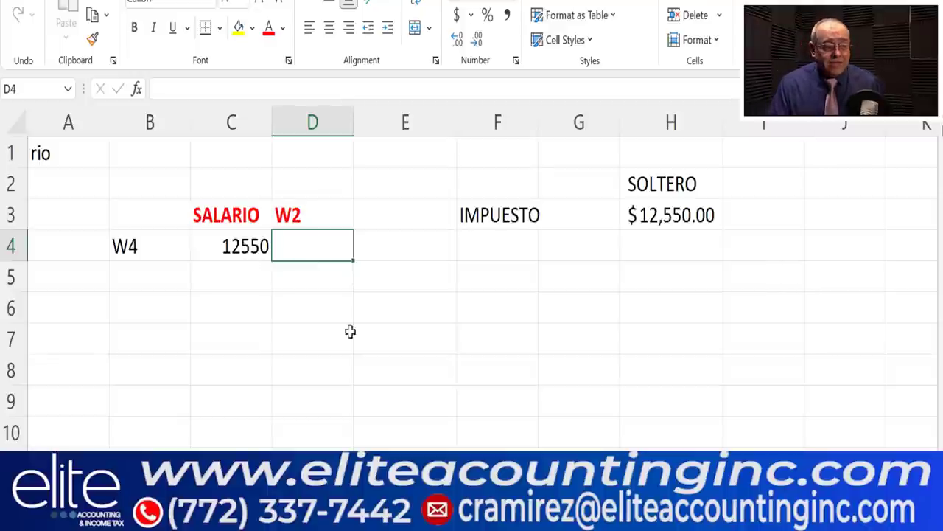
# - Enter 0 in F4 and the heading FED W with 500 below it in G3:G4
pyautogui.click(497, 244)
pyautogui.write('0')
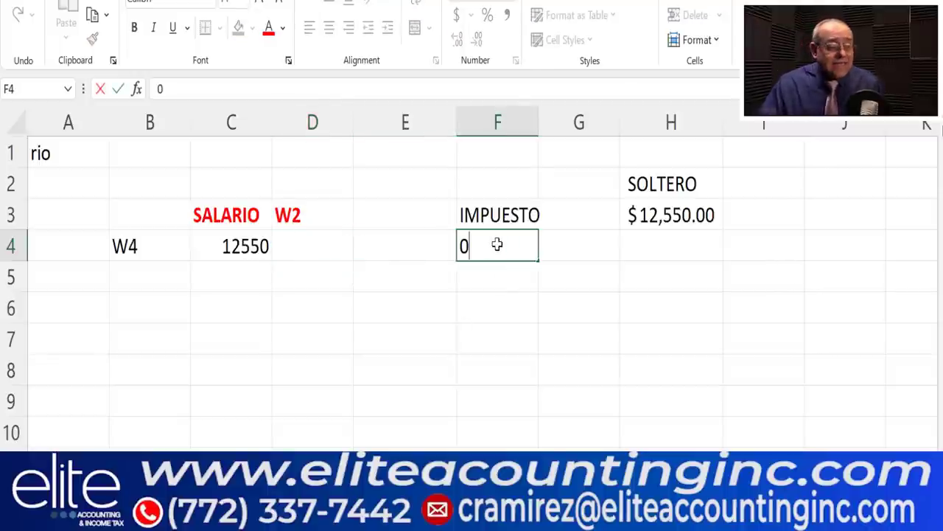
pyautogui.click(591, 303)
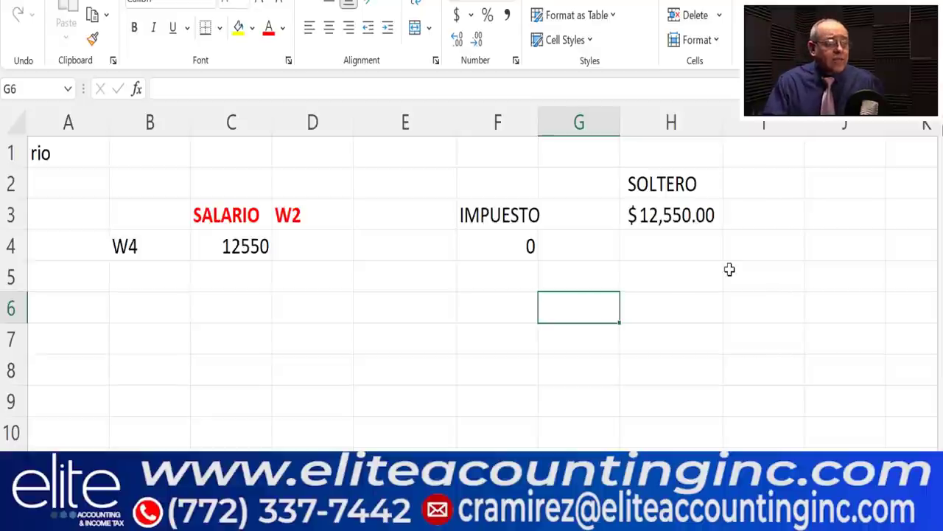
pyautogui.click(602, 211)
pyautogui.write('rET')
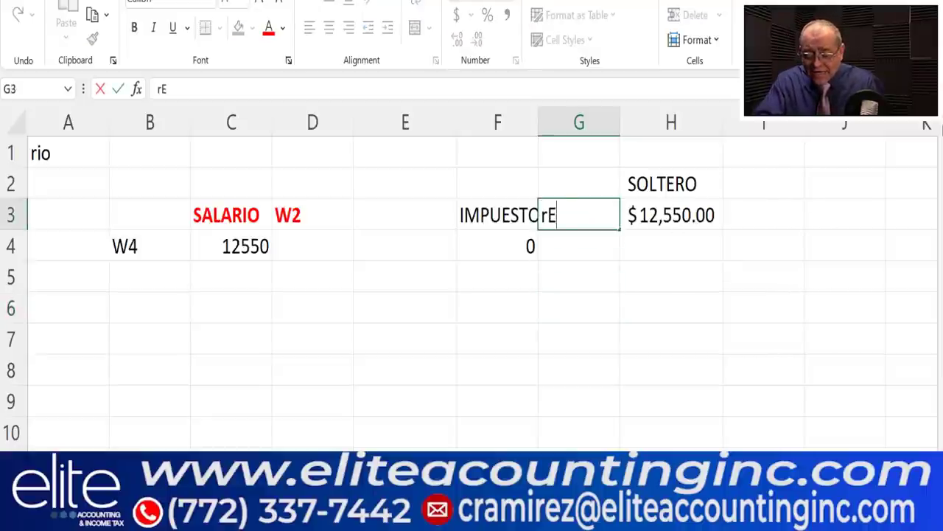
pyautogui.press('BackSpace')
pyautogui.press('BackSpace')
pyautogui.press('BackSpace')
pyautogui.write('FED ')
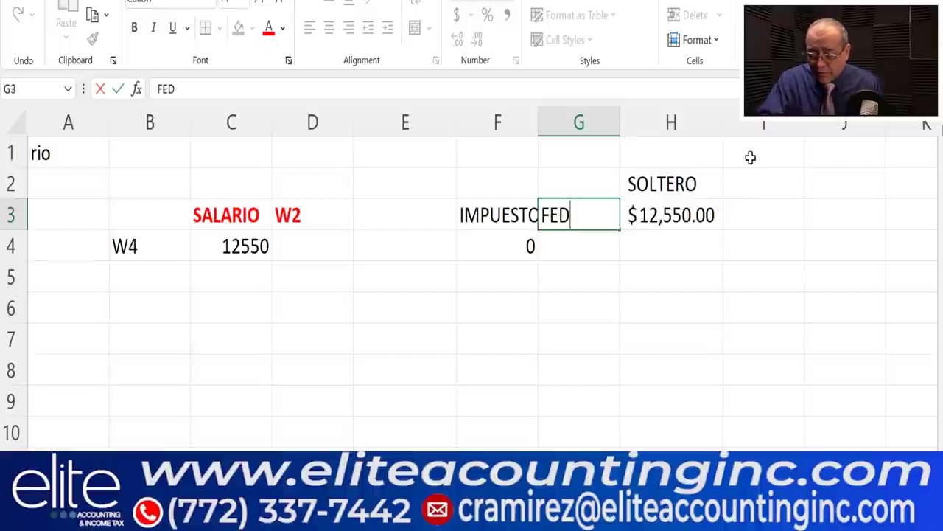
pyautogui.write('W')
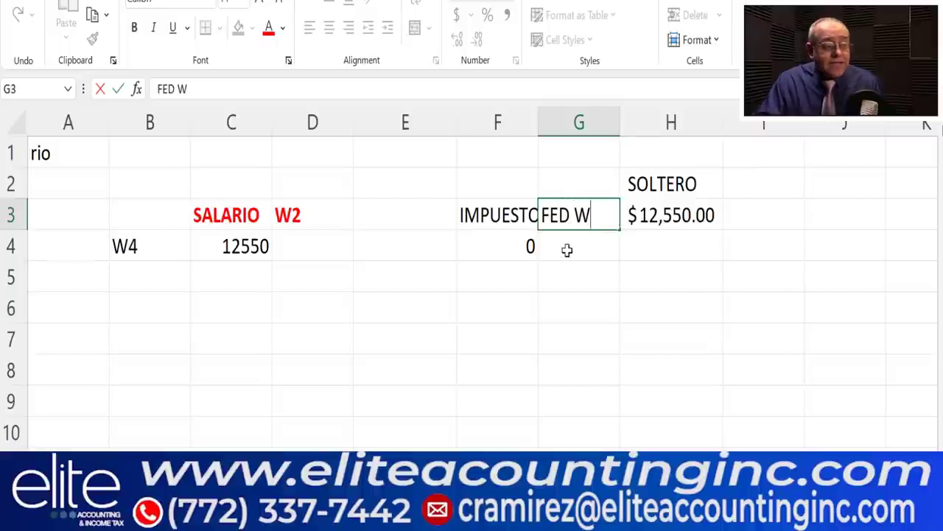
pyautogui.click(566, 250)
pyautogui.write('500')
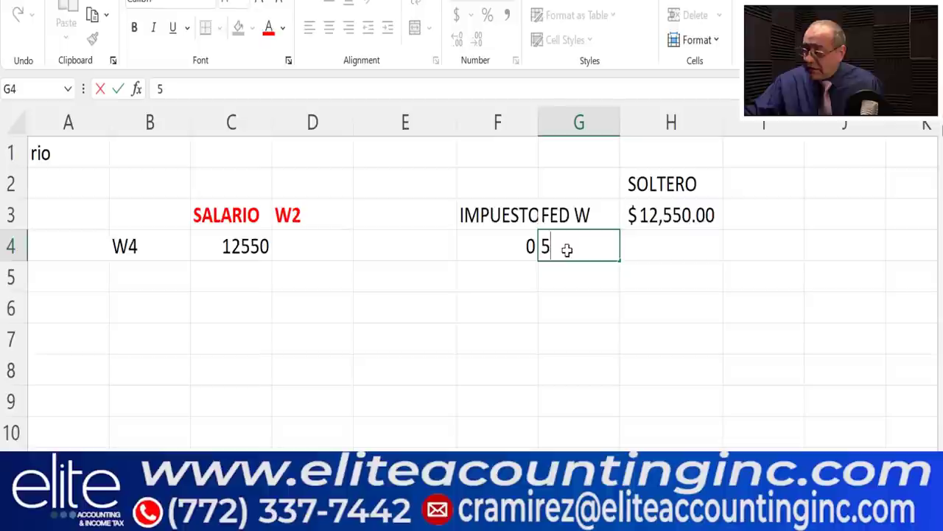
pyautogui.click(695, 293)
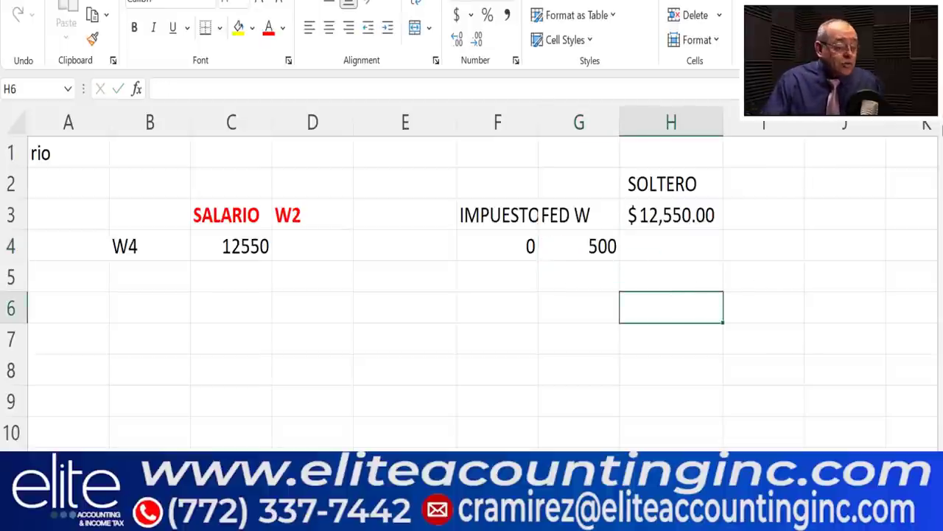
# - Glance at the W-4(SP) PDF, then return to the spreadsheet
pyautogui.click(527, 428)
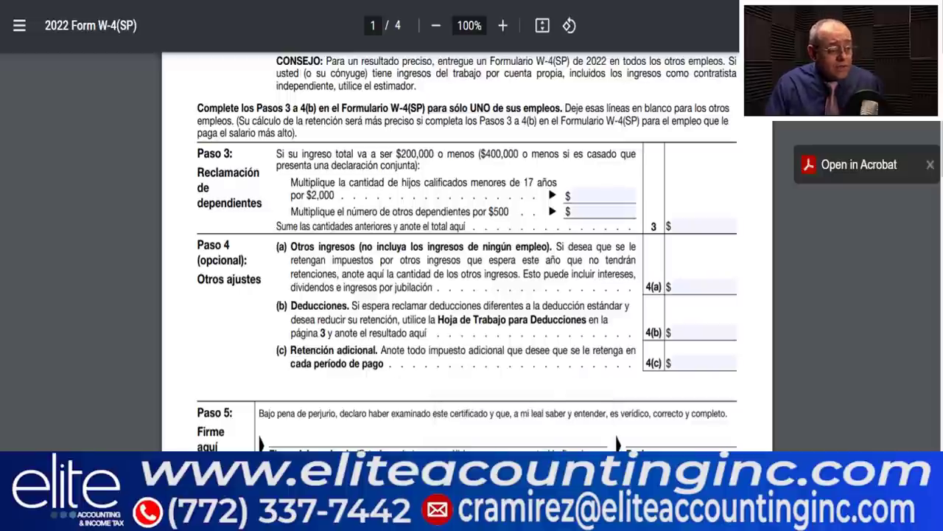
pyautogui.moveTo(457, 520)
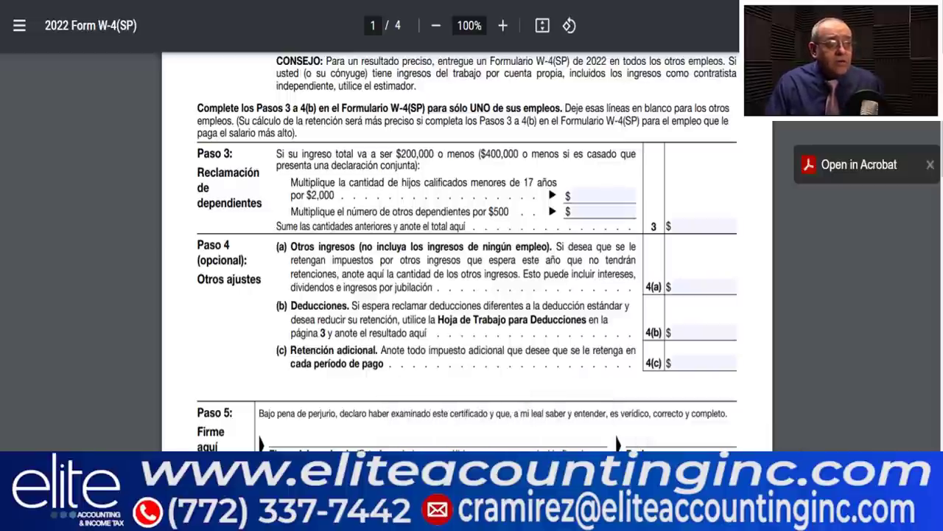
pyautogui.click(719, 519)
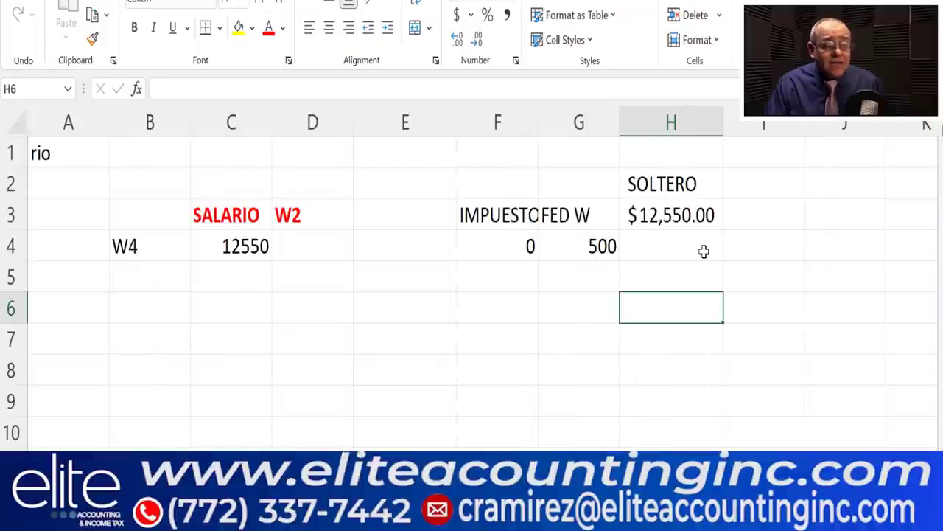
# - Shade the 500 withholding in G4 light green
pyautogui.click(704, 251)
pyautogui.click(604, 244)
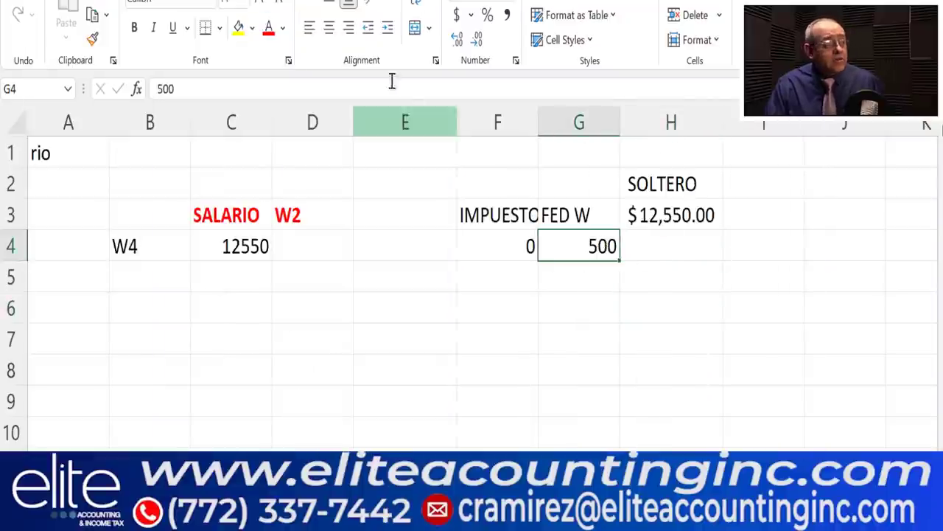
pyautogui.click(252, 27)
pyautogui.click(354, 93)
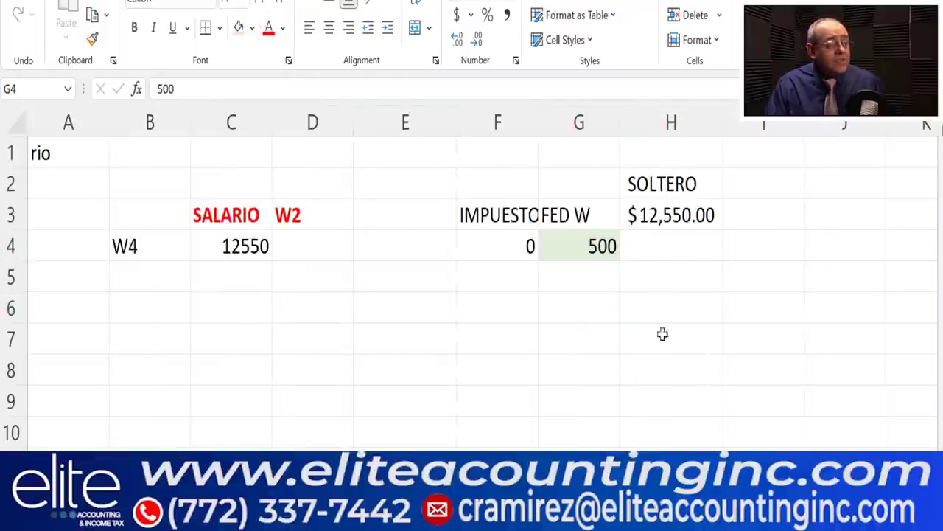
pyautogui.click(730, 358)
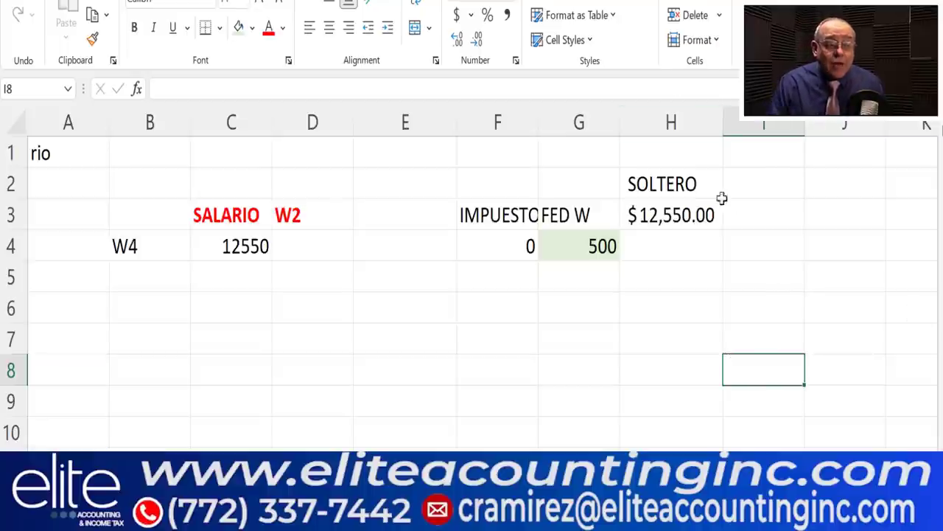
pyautogui.click(740, 216)
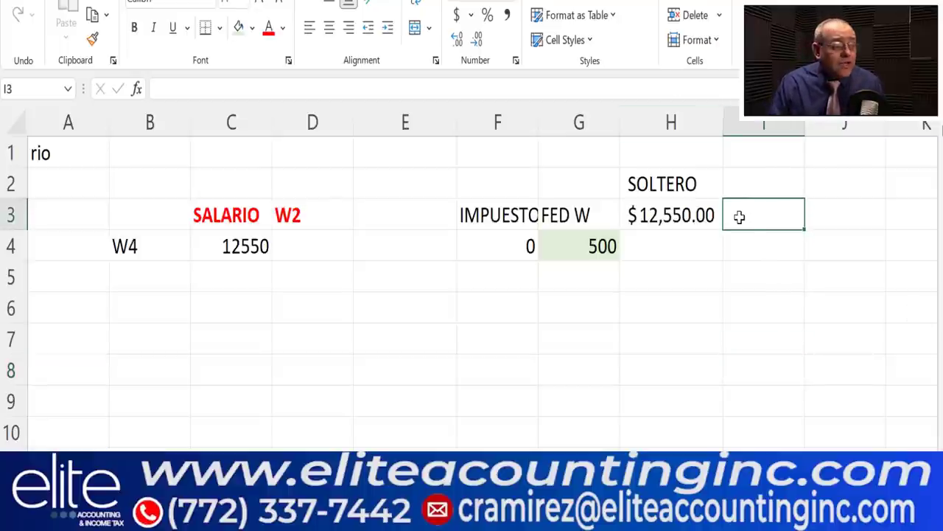
pyautogui.click(532, 246)
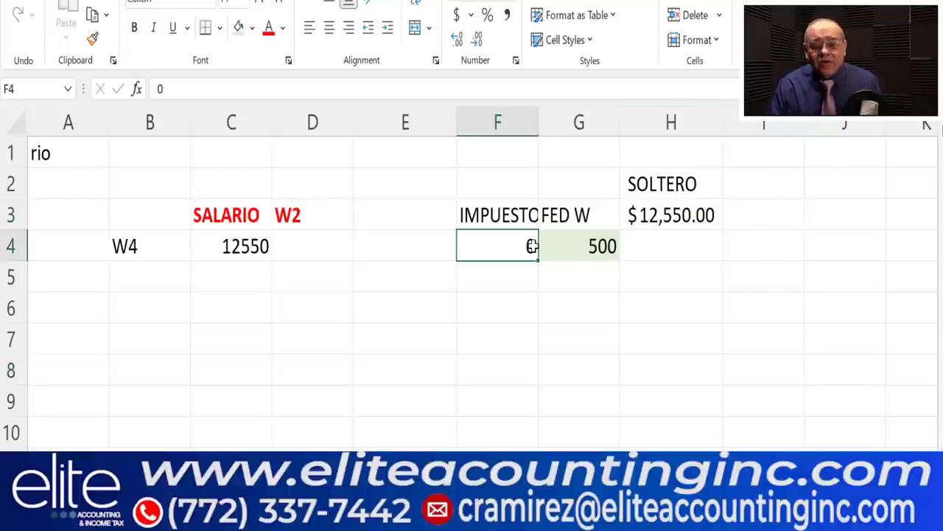
pyautogui.click(253, 278)
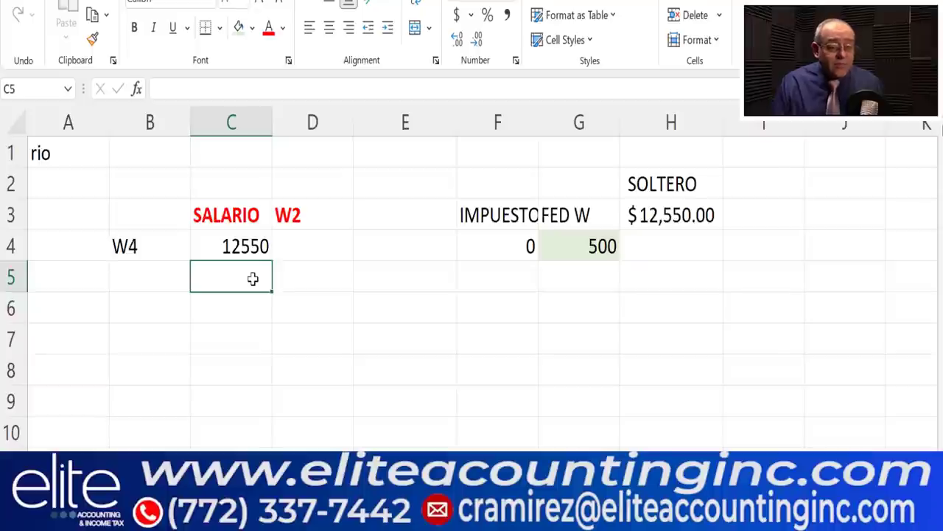
# - Copy 12550 into C5 and total C4:C5 as a bold 25100 in C6
pyautogui.click(259, 246)
pyautogui.moveTo(272, 269)
pyautogui.mouseDown()
pyautogui.moveTo(281, 278)
pyautogui.moveTo(270, 283)
pyautogui.mouseUp()
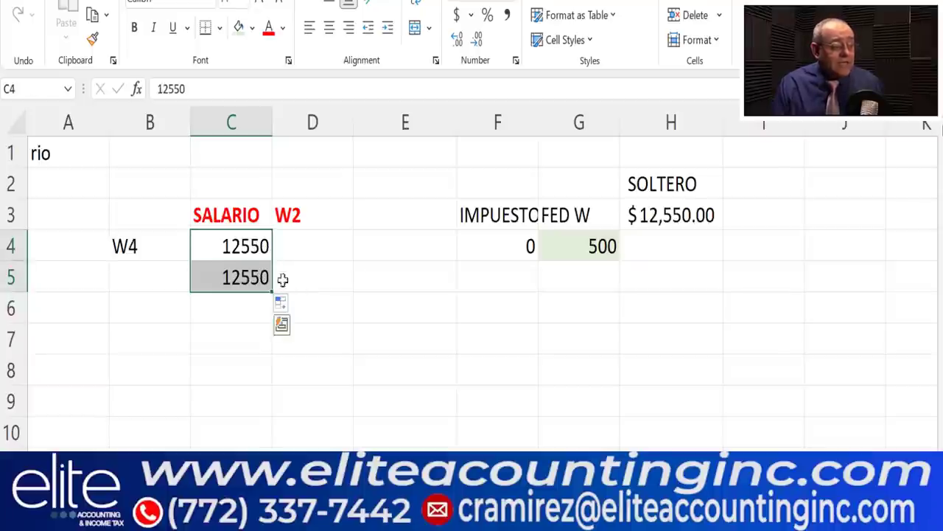
pyautogui.click(759, 15)
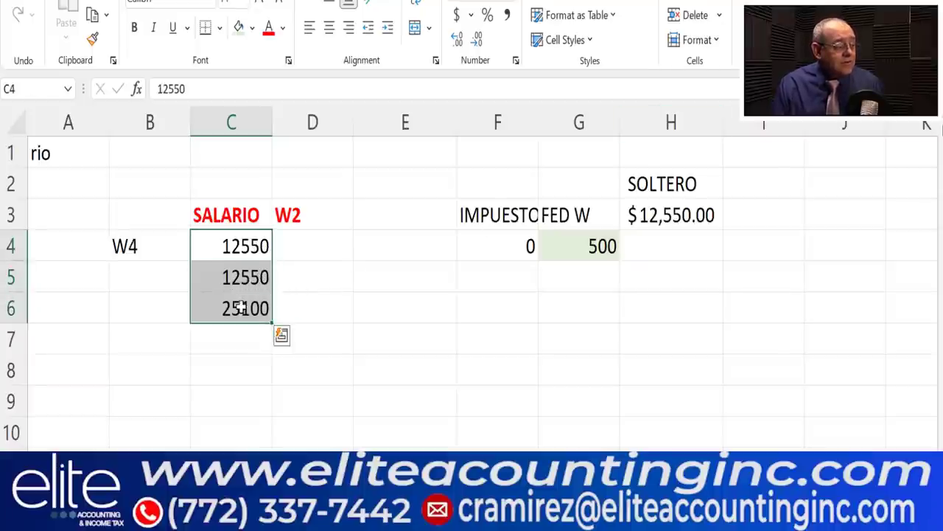
pyautogui.click(243, 310)
pyautogui.click(134, 35)
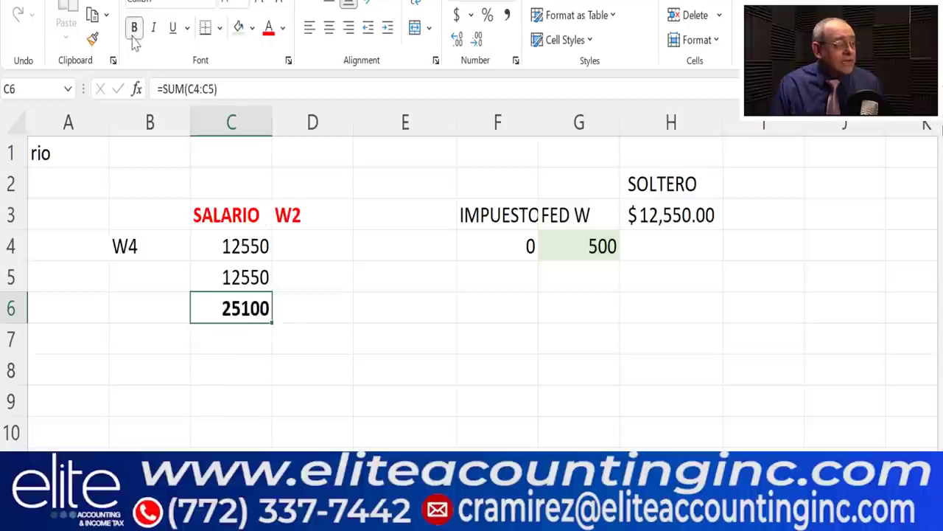
# - Enter 0 in F6 and the heading FMJ in I2
pyautogui.click(531, 314)
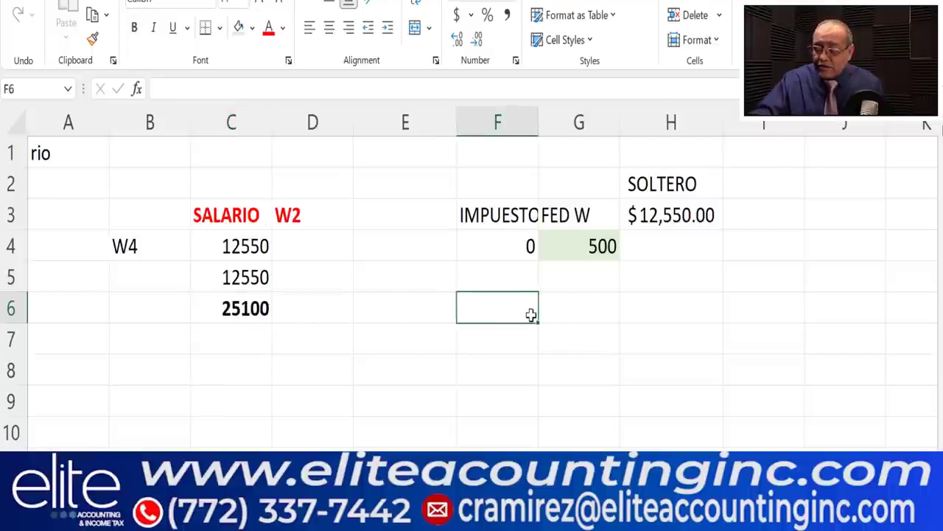
pyautogui.write('0')
pyautogui.click(689, 248)
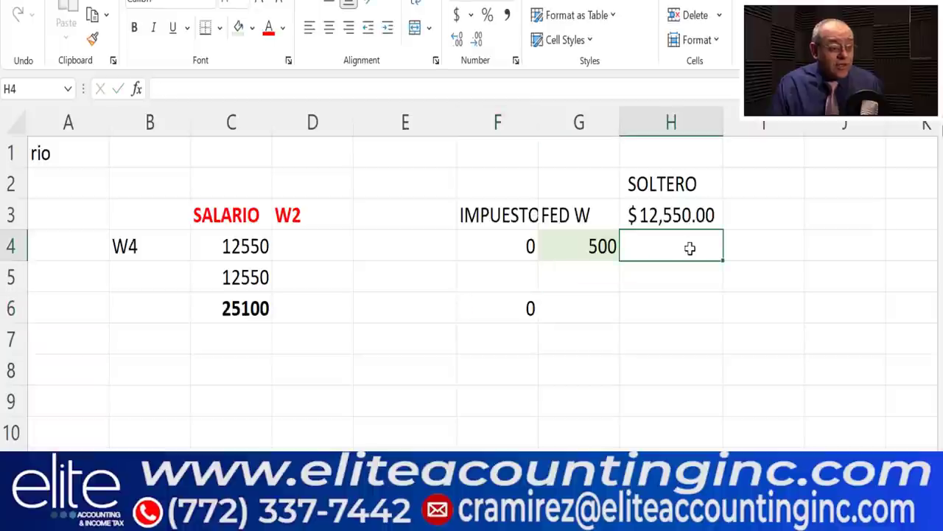
pyautogui.click(764, 192)
pyautogui.write('C')
pyautogui.press('BackSpace')
pyautogui.write('FMJ')
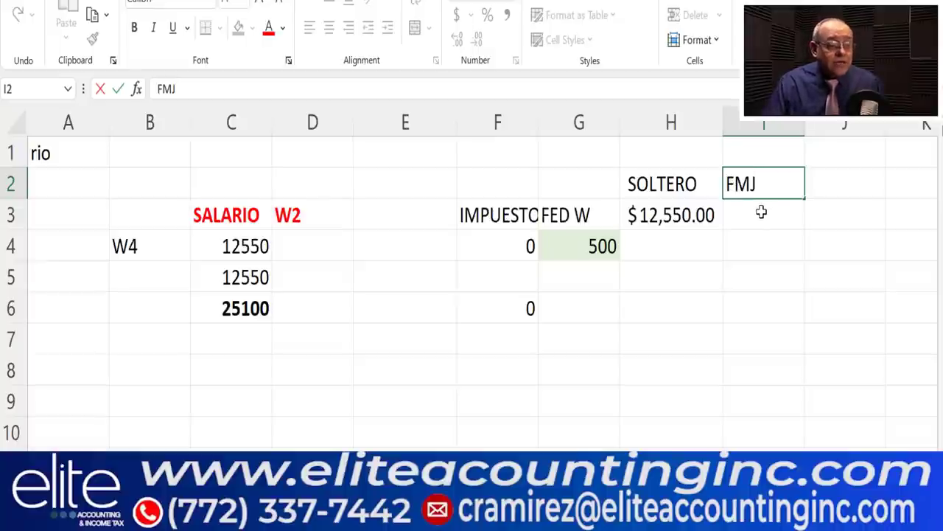
# - Enter 25100 under FMJ in I3 and give columns C and I dollar Accounting format
pyautogui.click(761, 212)
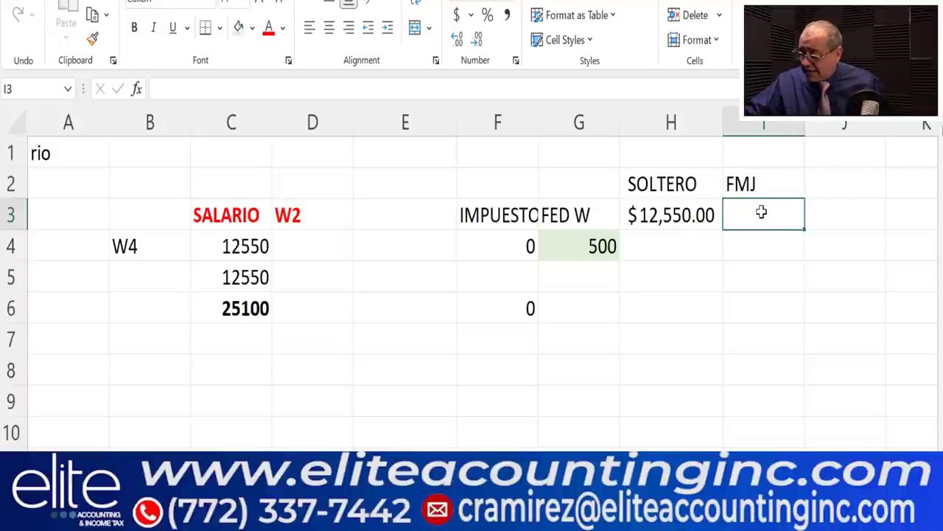
pyautogui.write('25100')
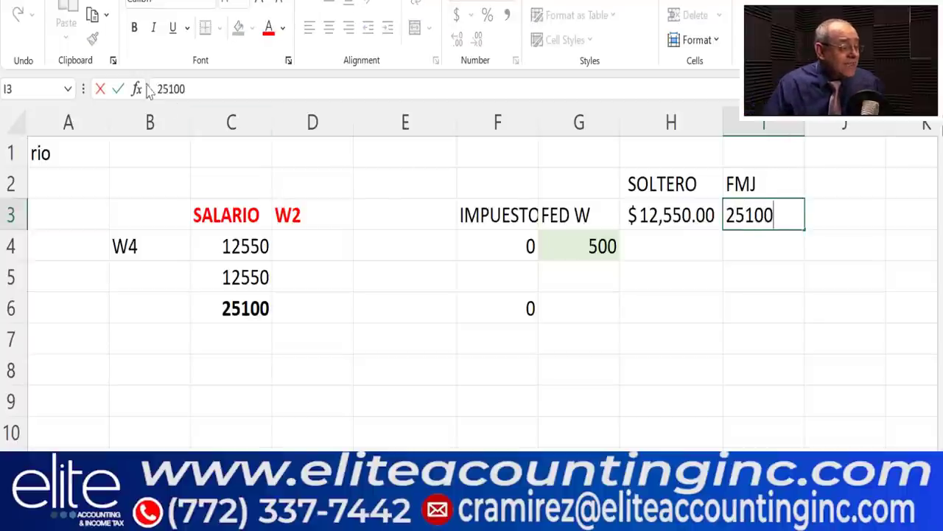
pyautogui.click(219, 120)
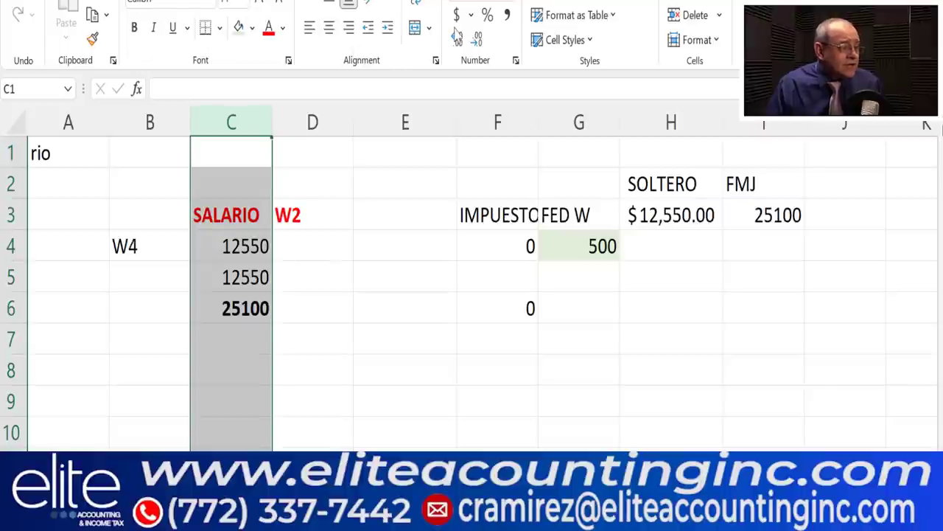
pyautogui.click(456, 15)
pyautogui.click(782, 124)
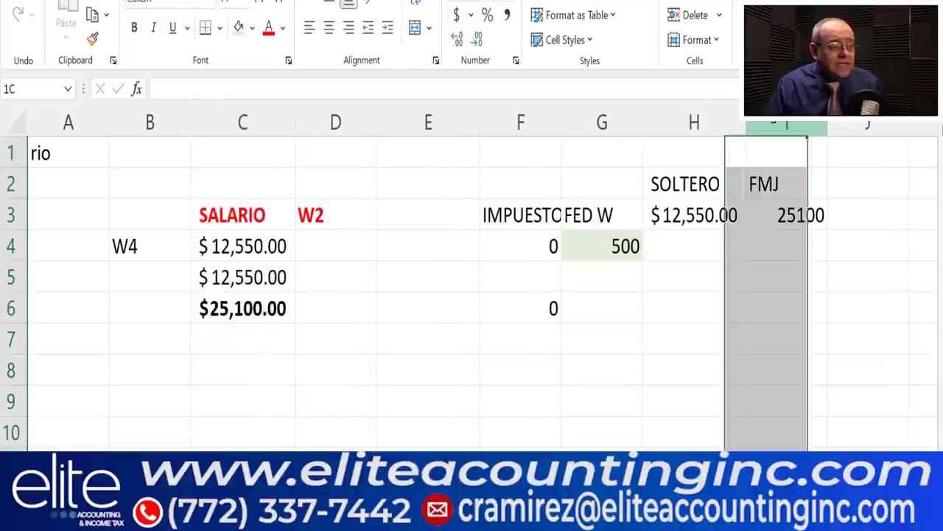
pyautogui.click(456, 15)
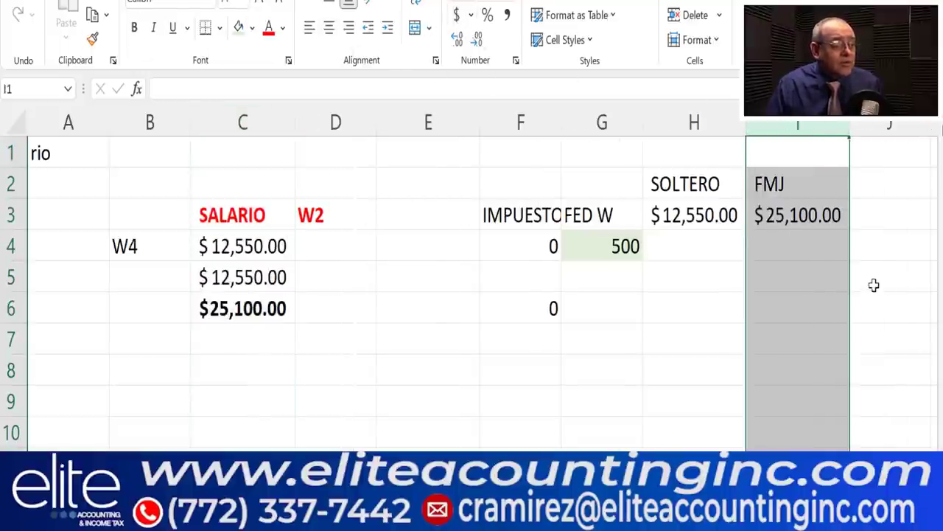
# - Enter 500 in G6 and shade it light green
pyautogui.click(609, 306)
pyautogui.write('500')
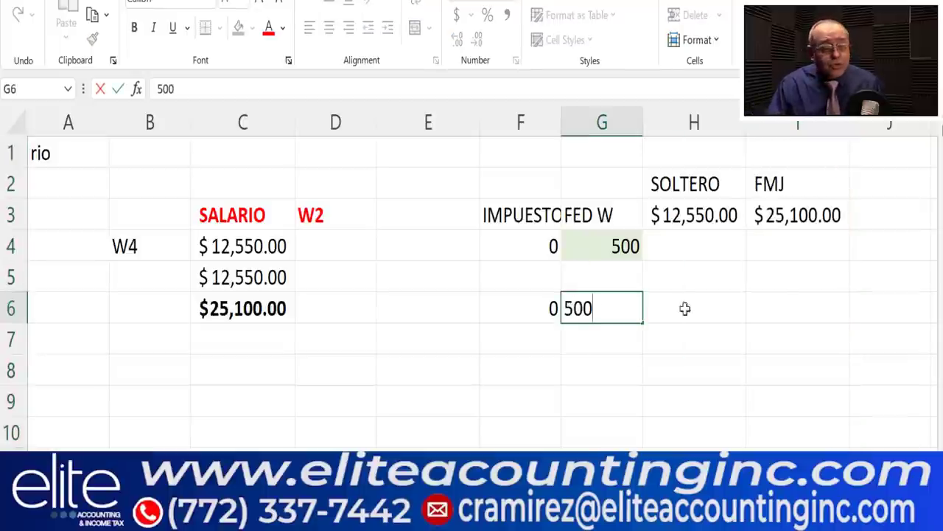
pyautogui.click(653, 329)
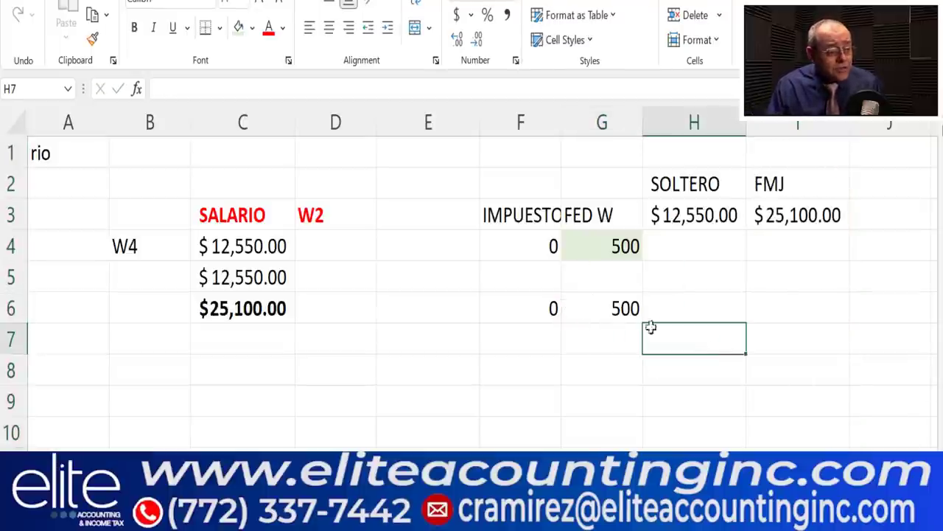
pyautogui.click(600, 308)
pyautogui.click(252, 27)
pyautogui.click(352, 72)
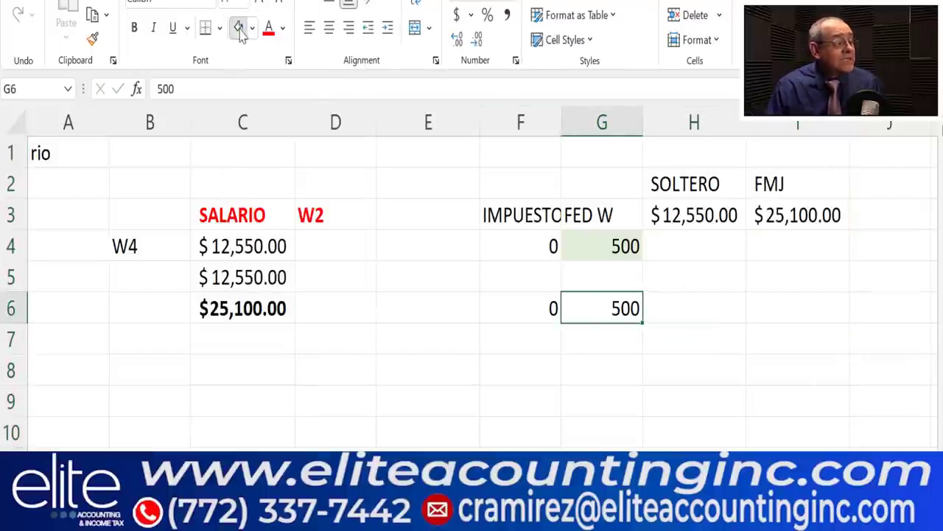
pyautogui.click(700, 372)
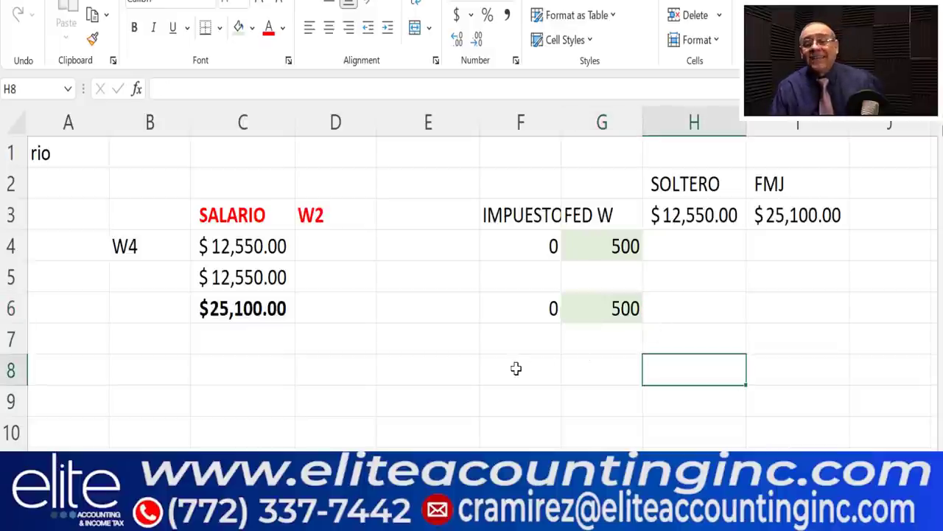
pyautogui.click(338, 337)
pyautogui.click(397, 212)
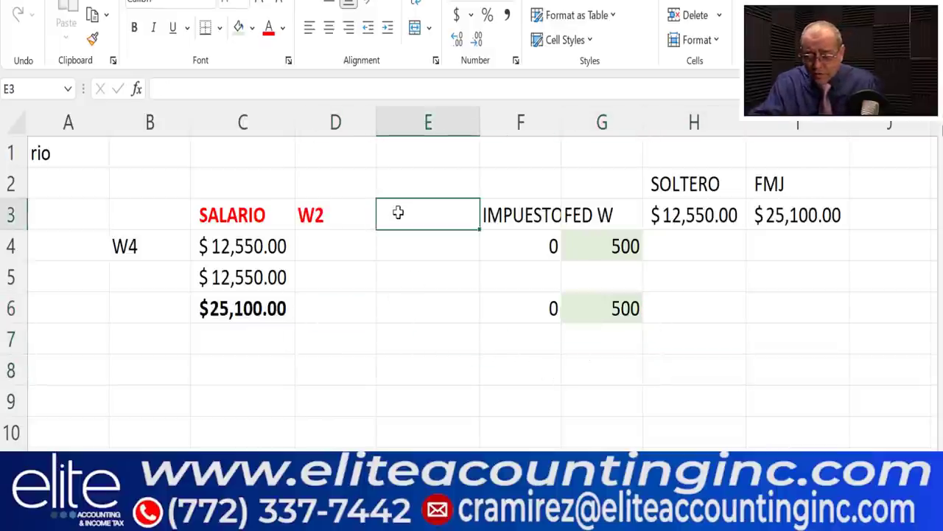
pyautogui.write('REEMBOLSO')
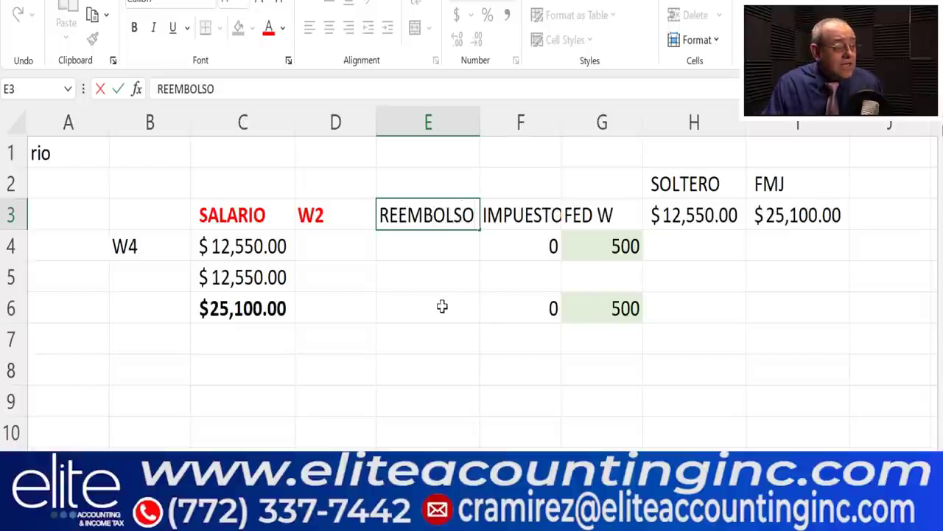
pyautogui.click(442, 306)
pyautogui.write('1,000')
pyautogui.click(435, 344)
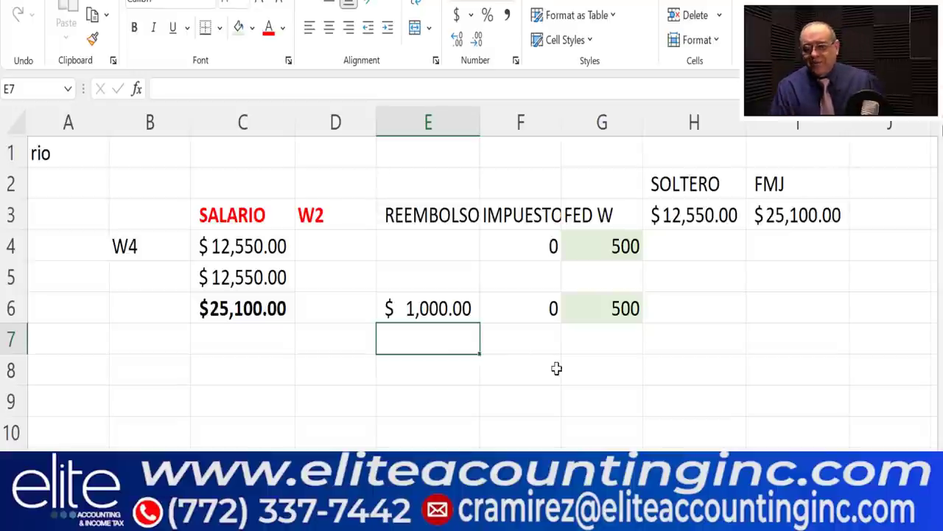
pyautogui.click(448, 391)
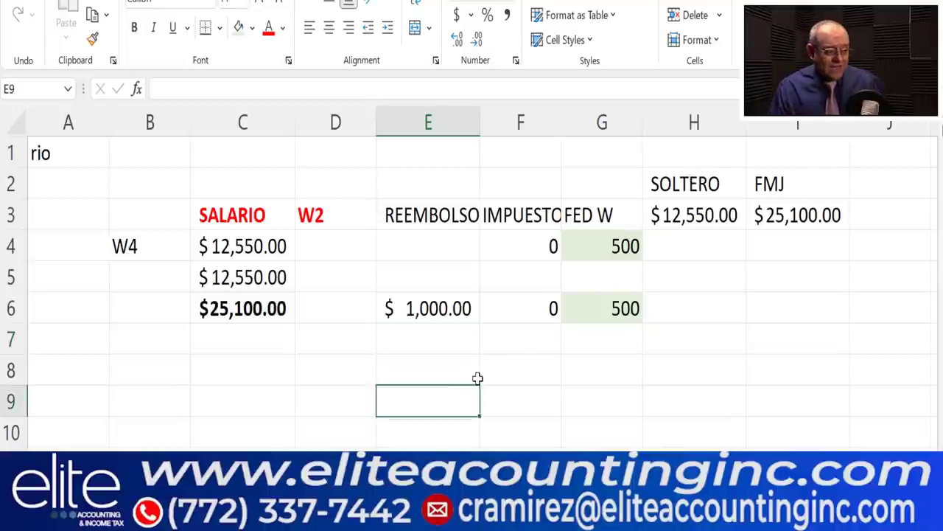
pyautogui.click(253, 348)
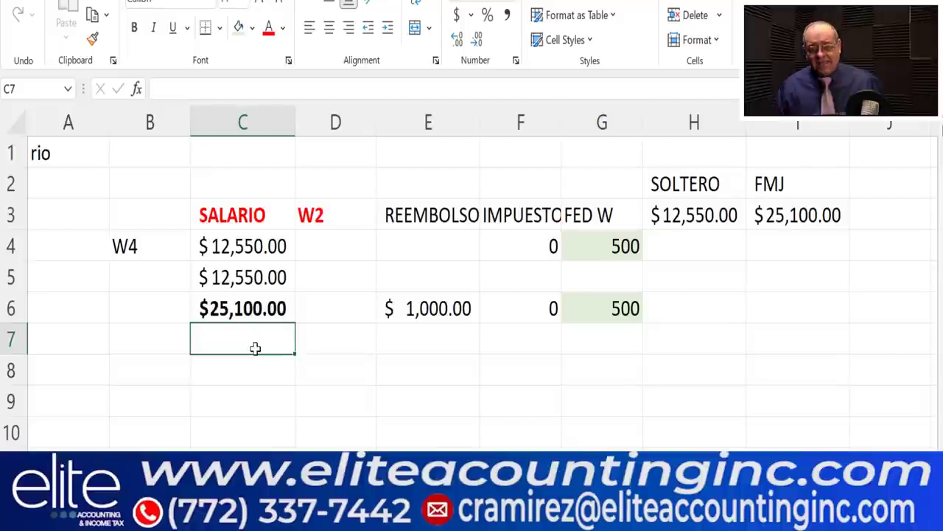
# - Label cell B7 '2 HIJOS', with a space between the 2 and HIJOS
pyautogui.click(159, 344)
pyautogui.write('2HIJOS')
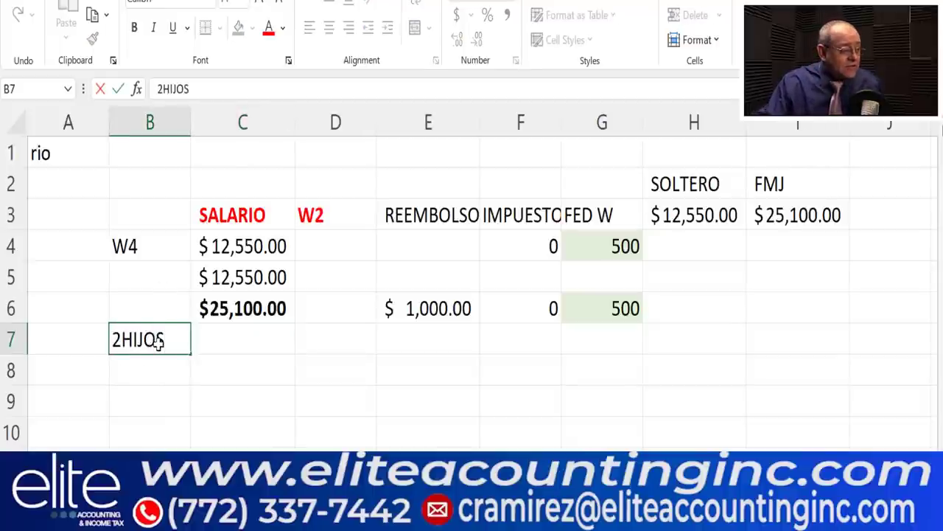
pyautogui.click(125, 343)
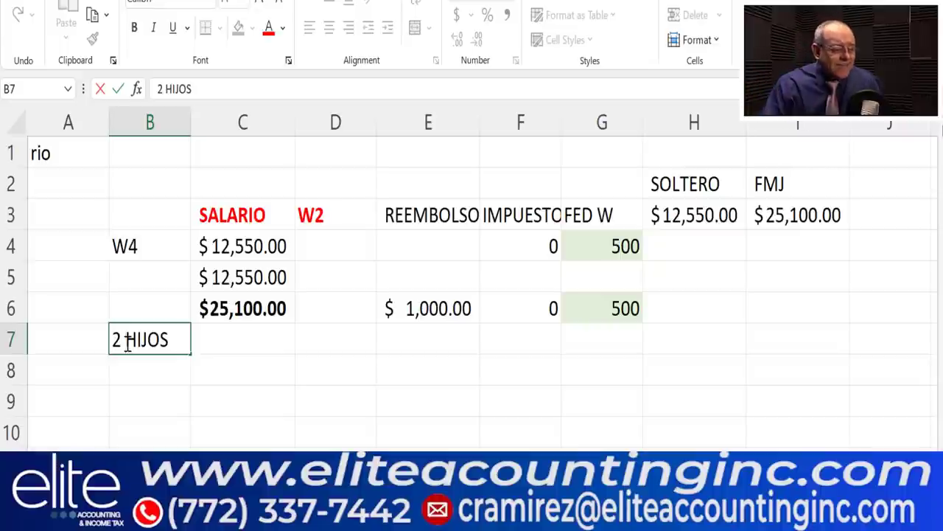
pyautogui.click(330, 359)
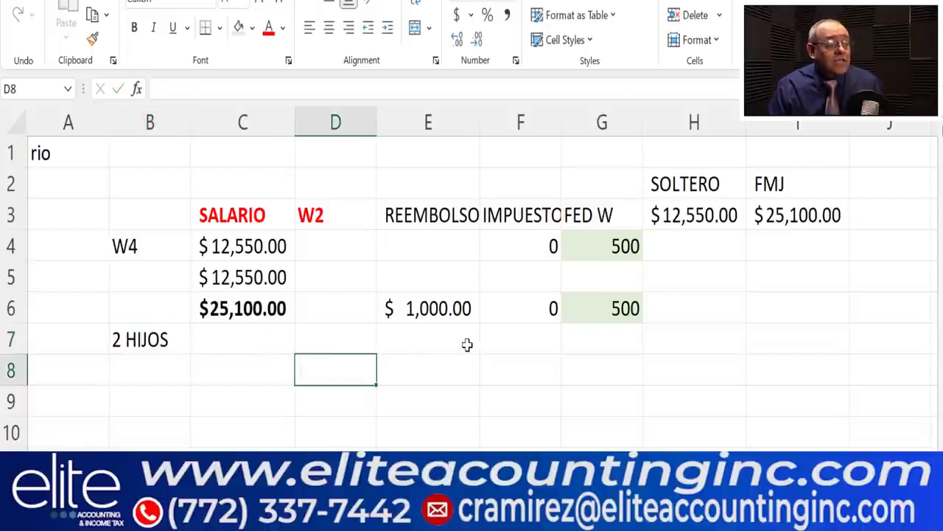
# - Enter 3600 in both G7 and G8 under FED W
pyautogui.click(598, 338)
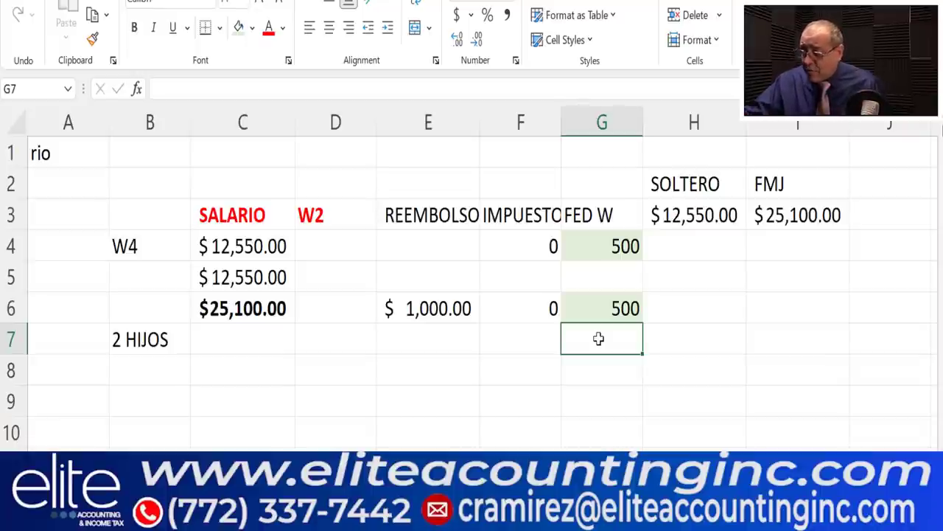
pyautogui.write('3600')
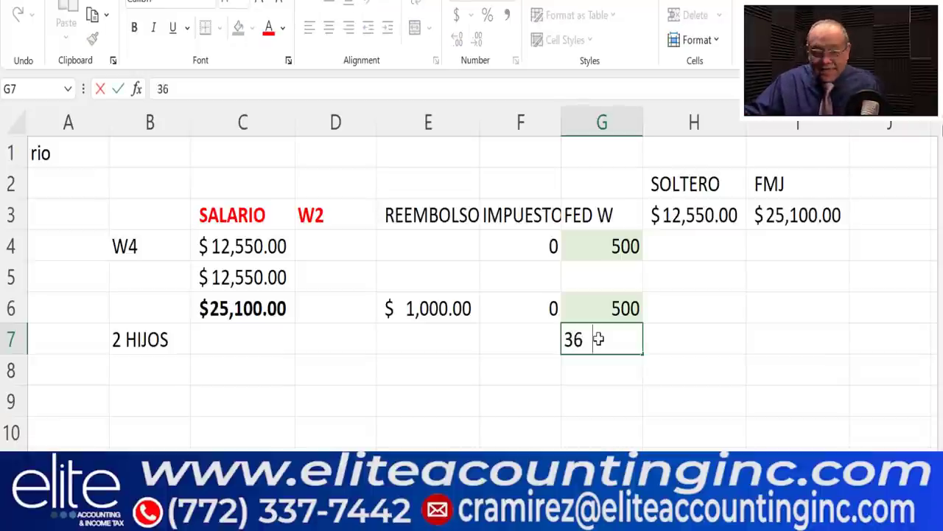
pyautogui.press('Return')
pyautogui.doubleClick(628, 372)
pyautogui.write('3600')
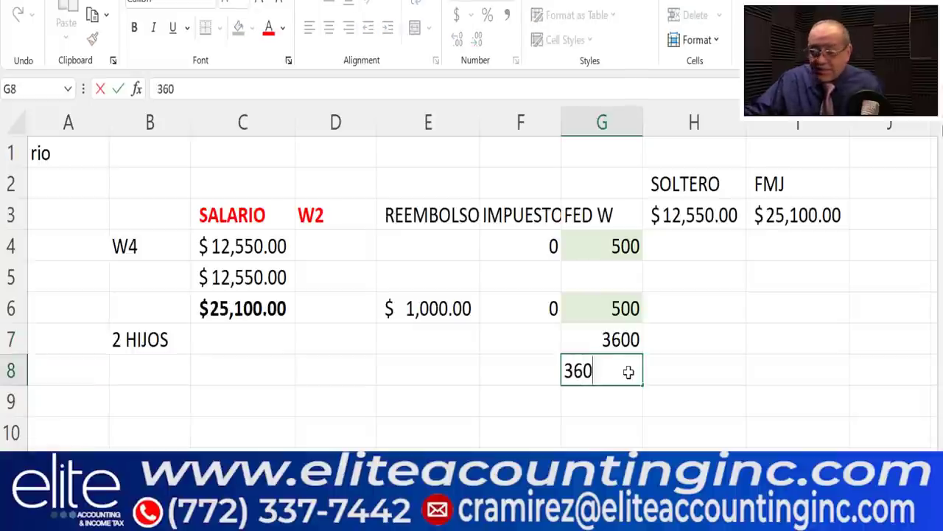
pyautogui.click(606, 410)
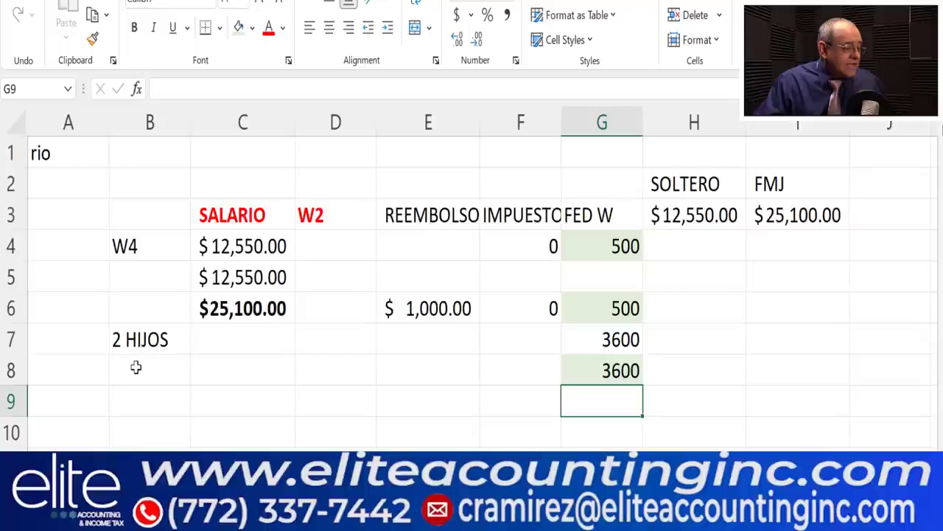
pyautogui.click(168, 366)
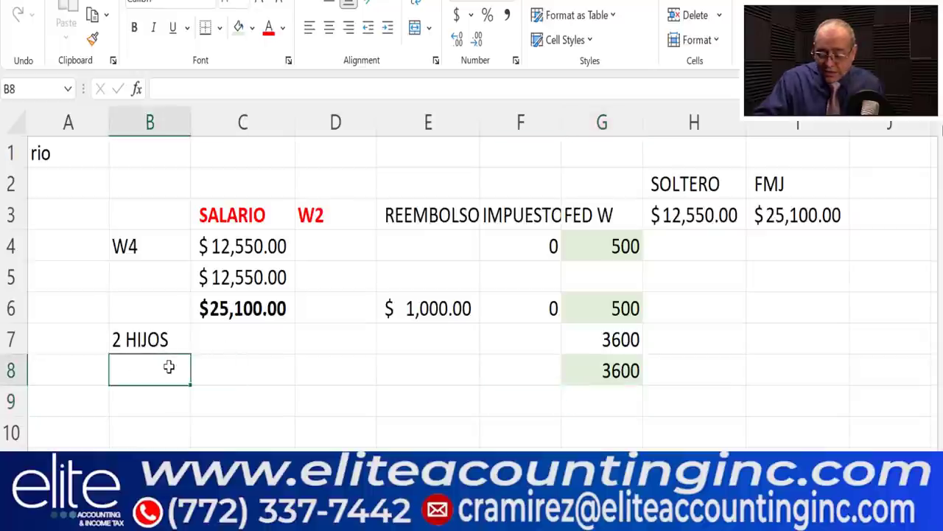
# - Label B8 'CTC' and B9 'EITC' beneath the 2 HIJOS row
pyautogui.write('CTC')
pyautogui.click(167, 405)
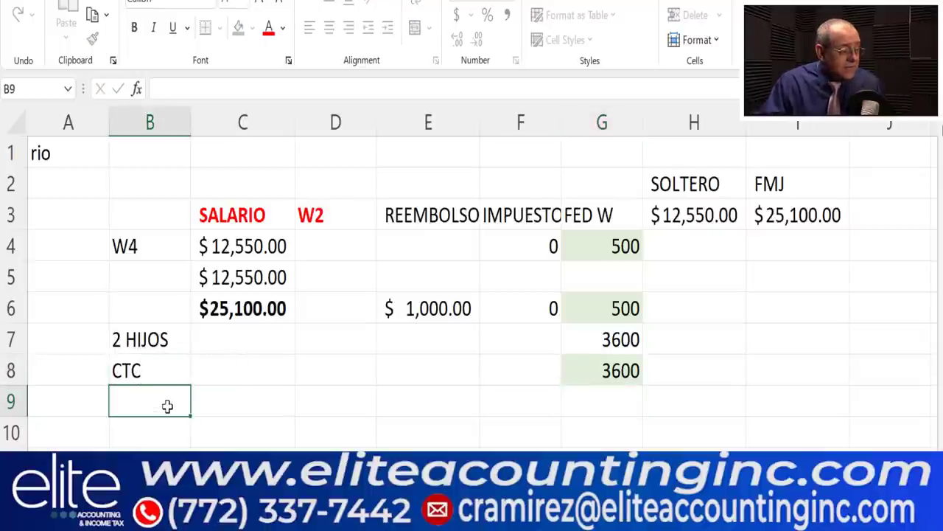
pyautogui.write('EITC')
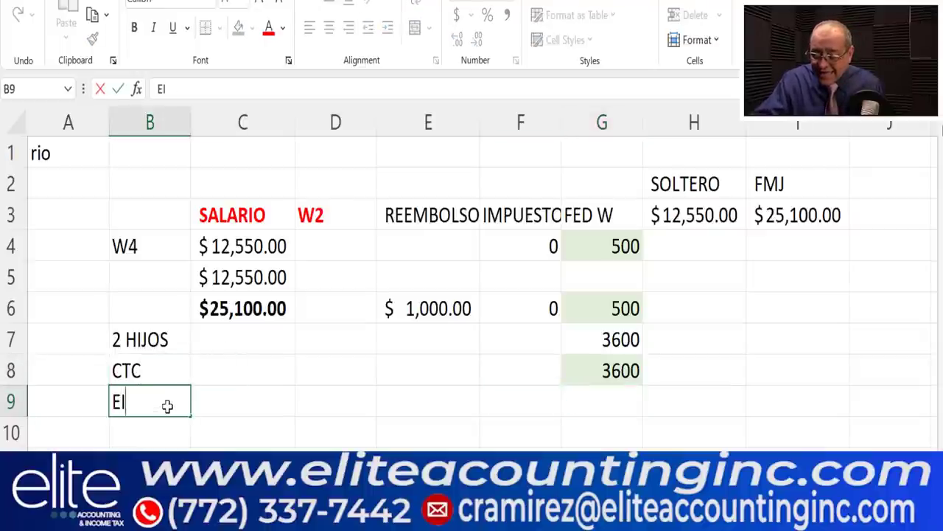
pyautogui.click(164, 432)
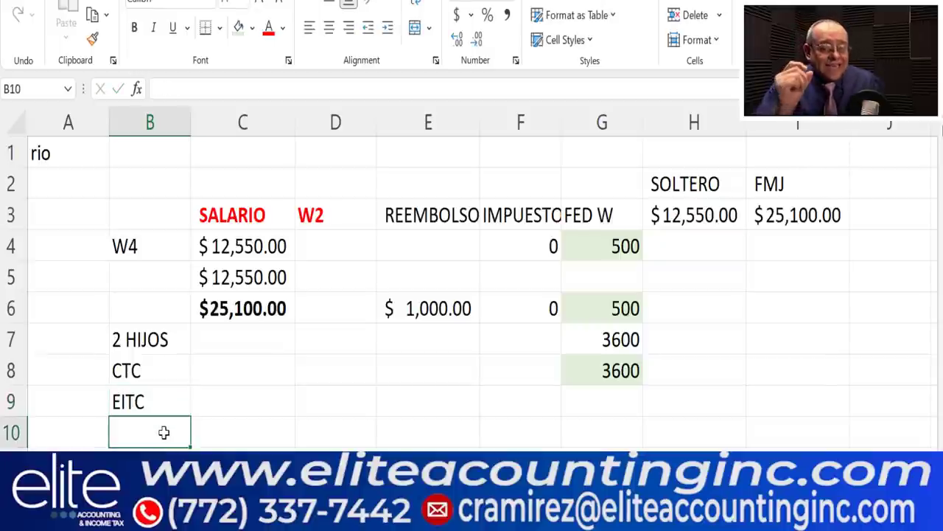
pyautogui.click(151, 372)
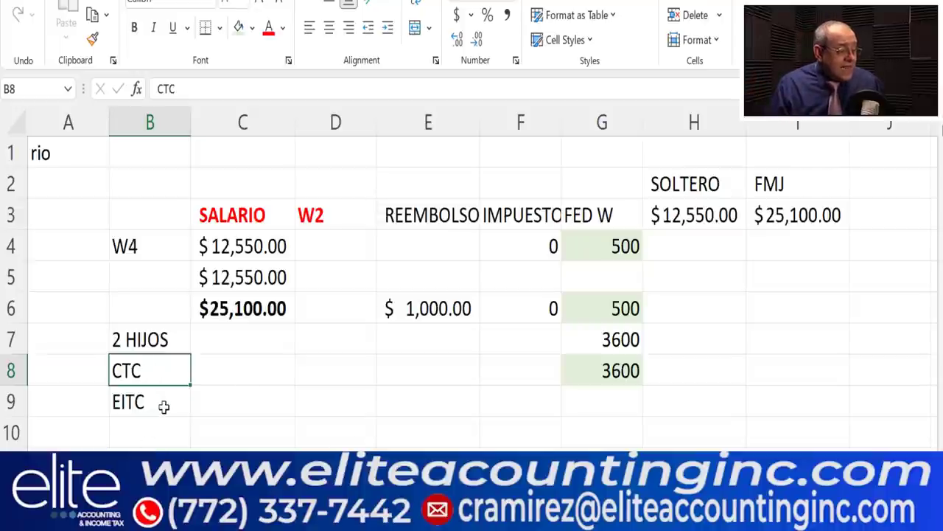
# - Enter the credit amounts: 3600 for CTC in C8 and 5980 for EITC in C9
pyautogui.click(163, 406)
pyautogui.click(200, 374)
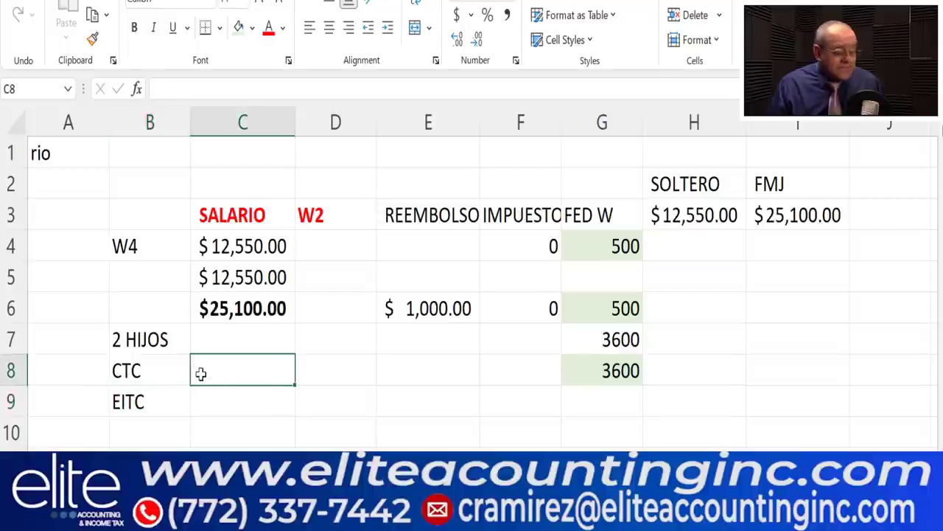
pyautogui.write('3600')
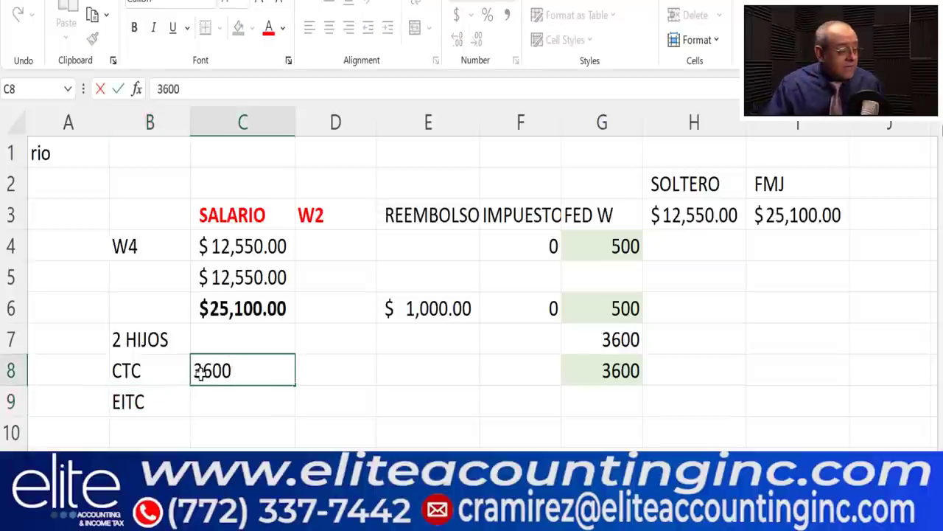
pyautogui.click(239, 406)
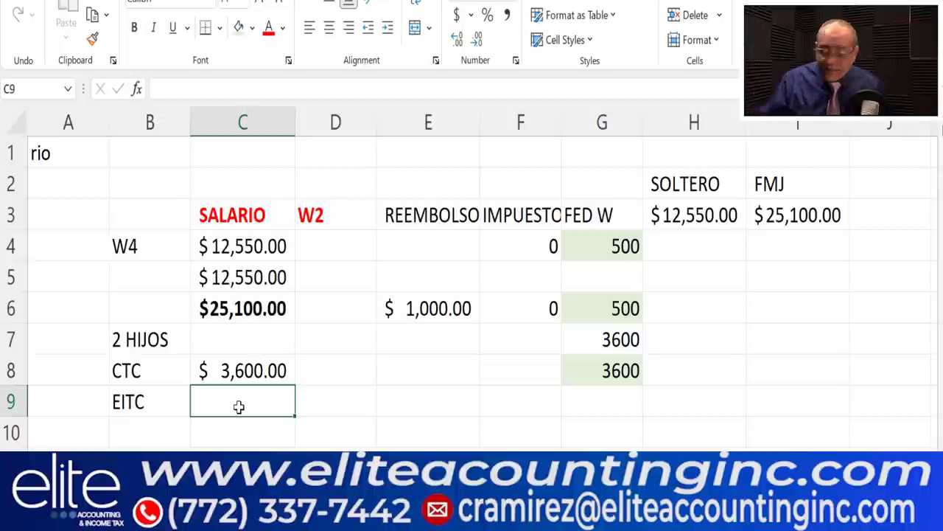
pyautogui.write('5980')
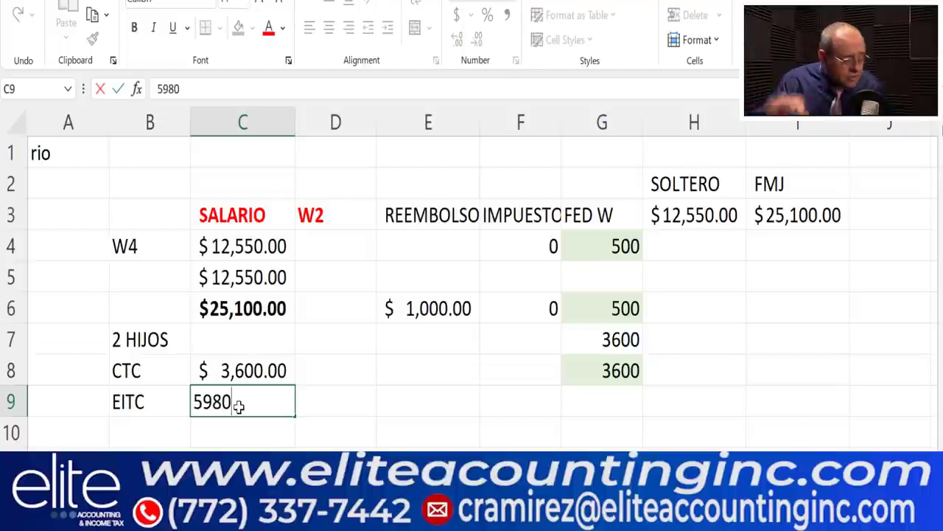
pyautogui.click(381, 443)
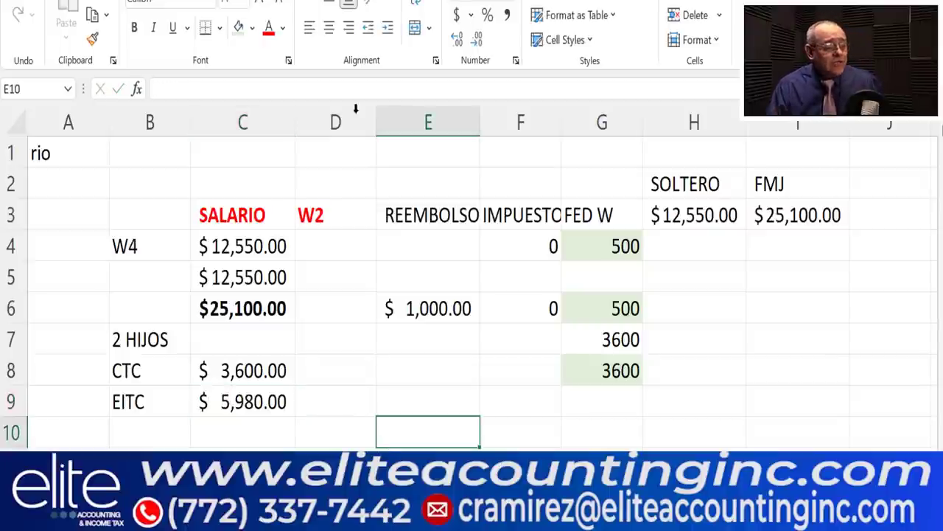
# - Enter 5980 in G9 beside the EITC row
pyautogui.click(631, 249)
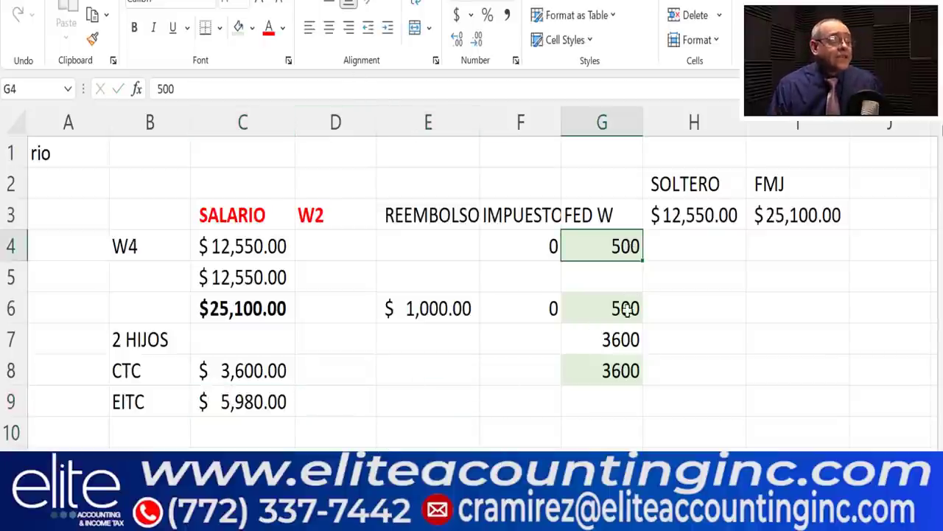
pyautogui.click(624, 401)
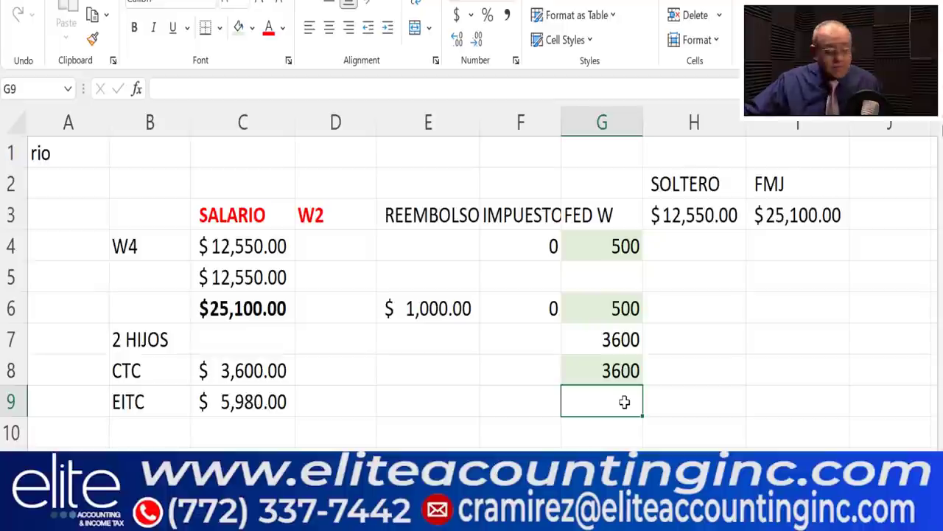
pyautogui.write('5980')
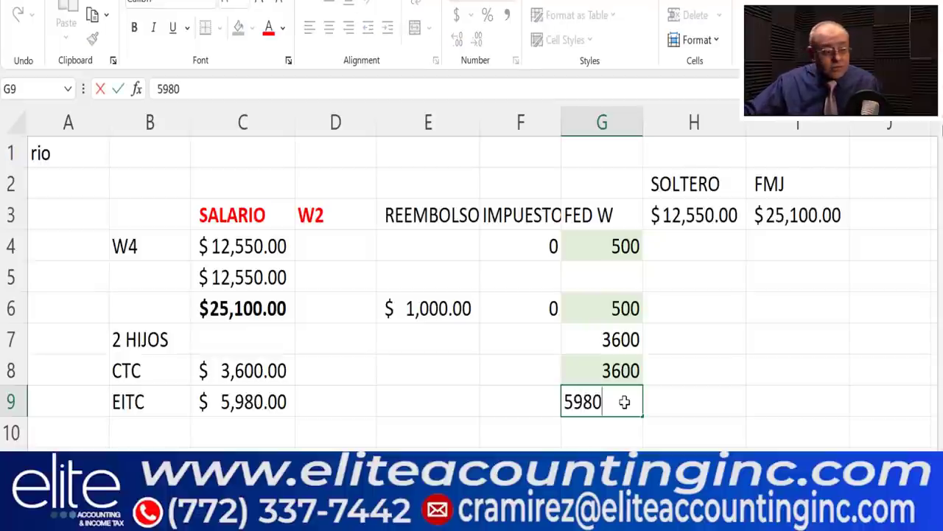
pyautogui.press('Return')
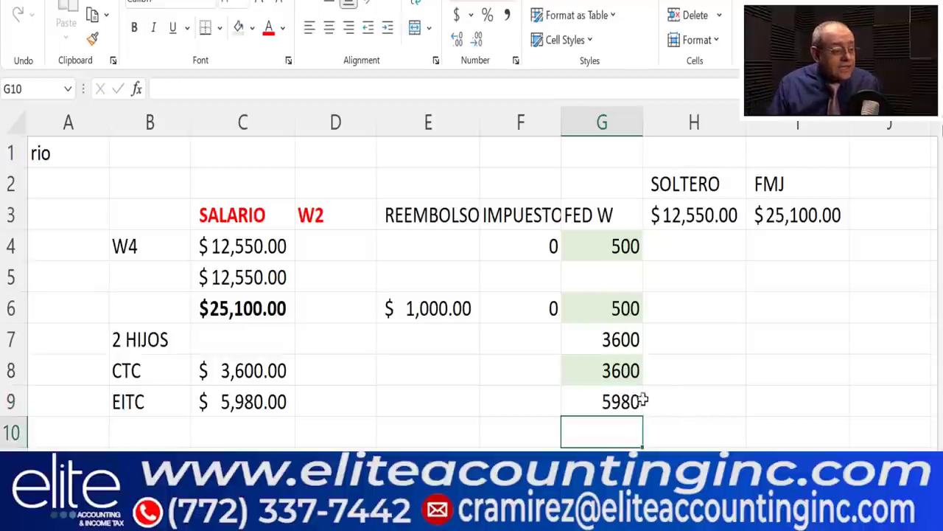
# - Format column G as dollar amounts using Accounting format
pyautogui.click(587, 115)
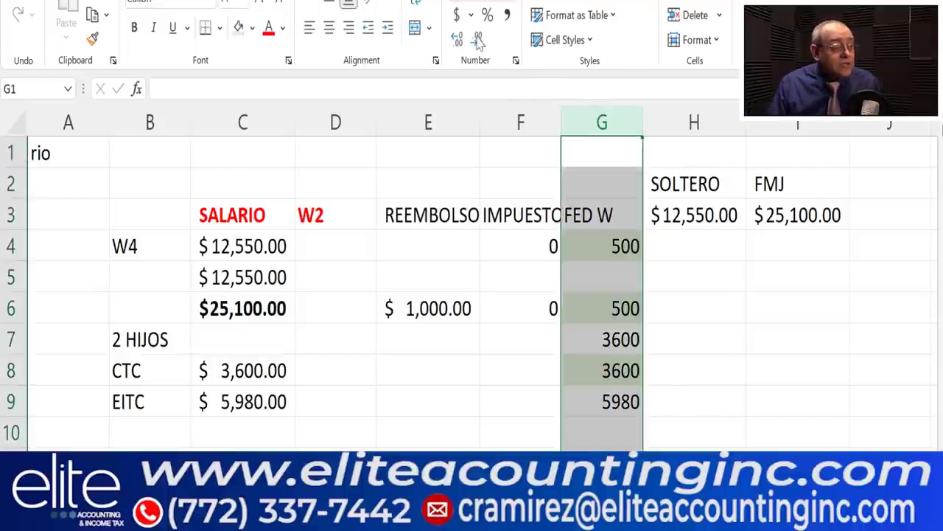
pyautogui.click(457, 15)
pyautogui.click(770, 336)
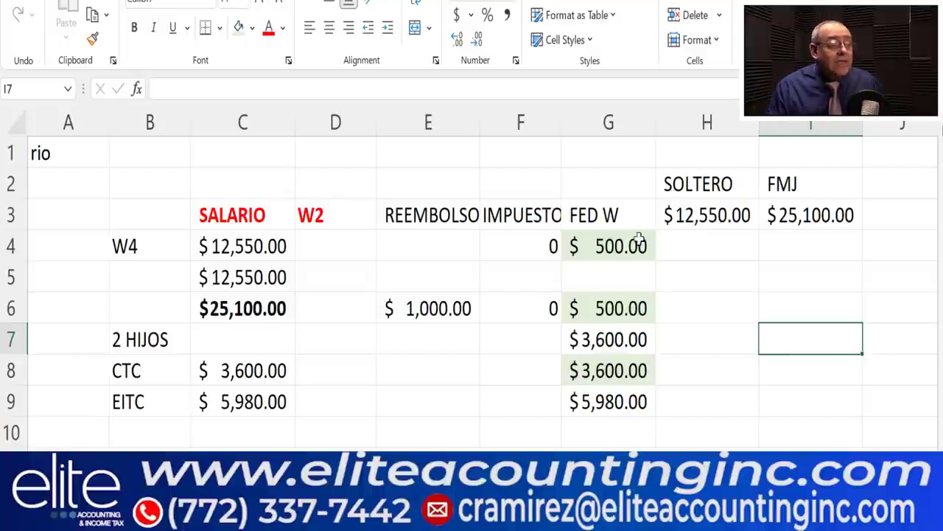
# - AutoSum G4:G9 into G10 ($14,180.00) and widen column G to fit
pyautogui.moveTo(615, 245); pyautogui.dragTo(627, 391)
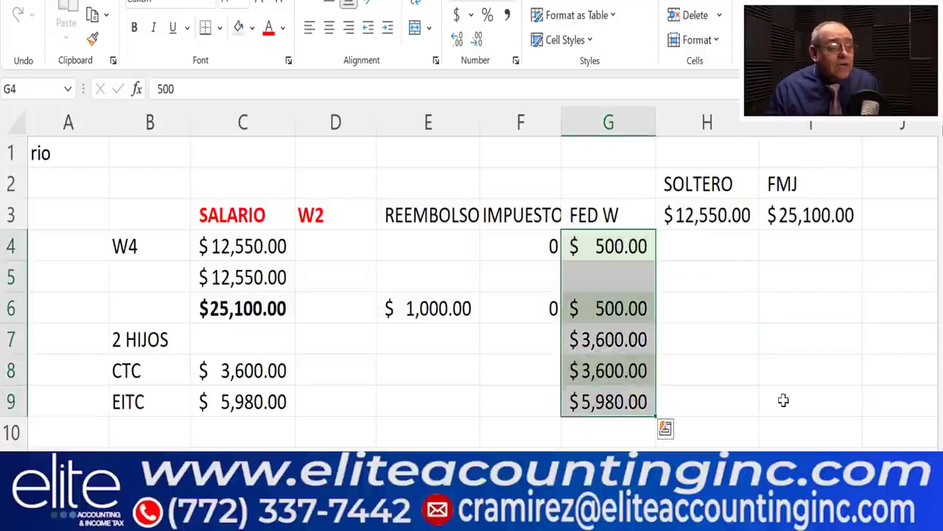
pyautogui.hotkey('alt', '=')
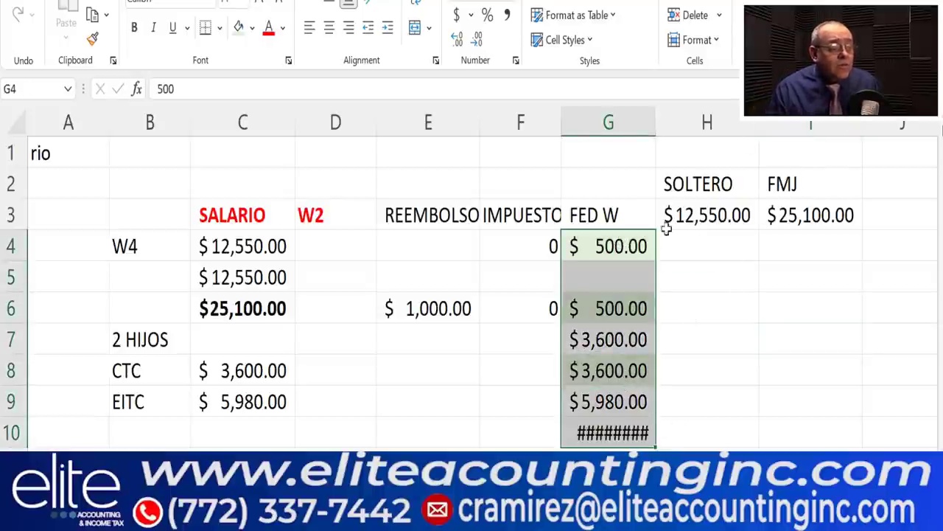
pyautogui.doubleClick(655, 122)
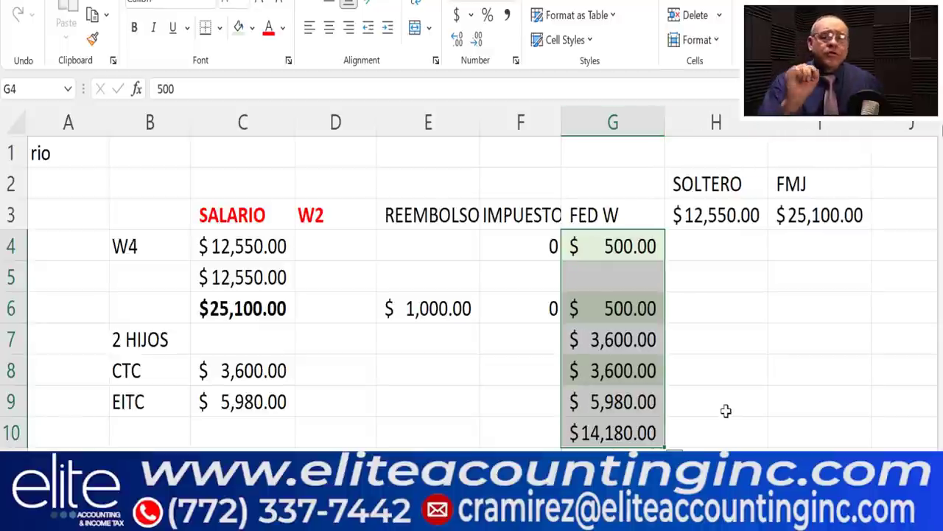
pyautogui.click(751, 420)
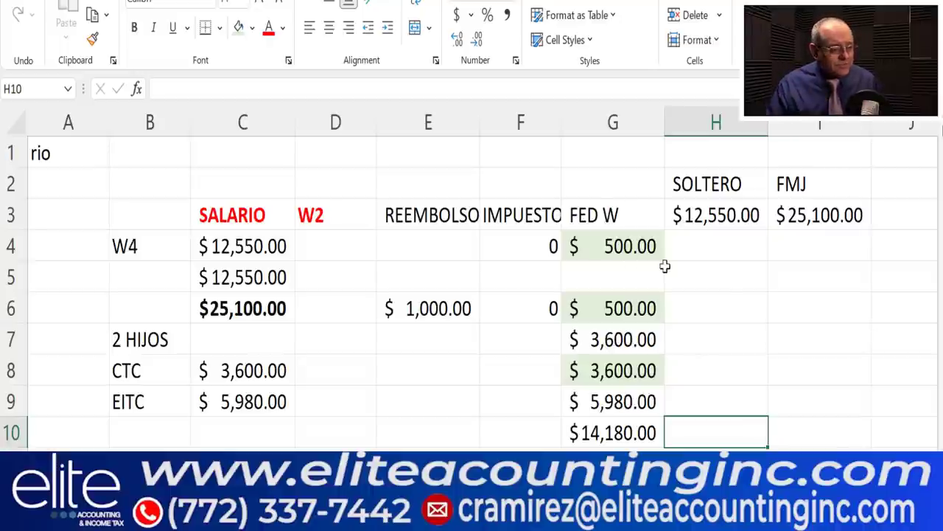
pyautogui.click(607, 244)
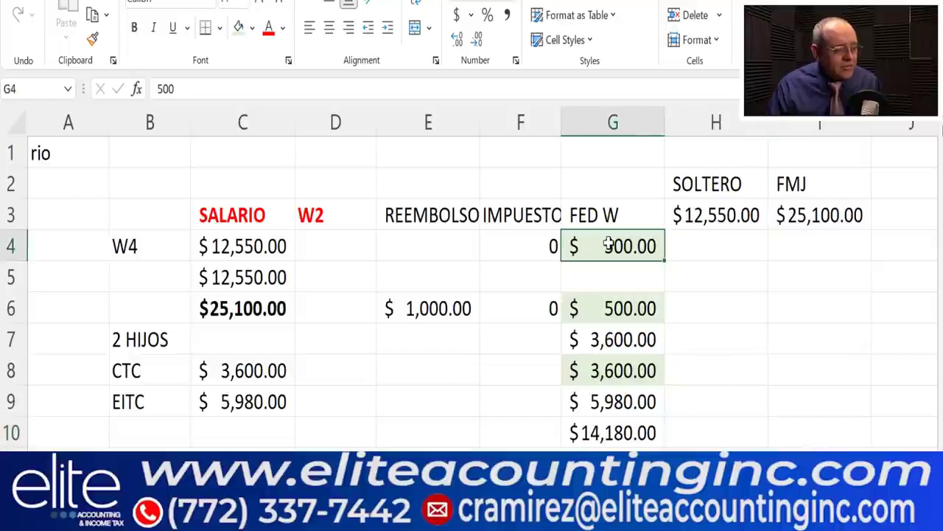
pyautogui.click(623, 311)
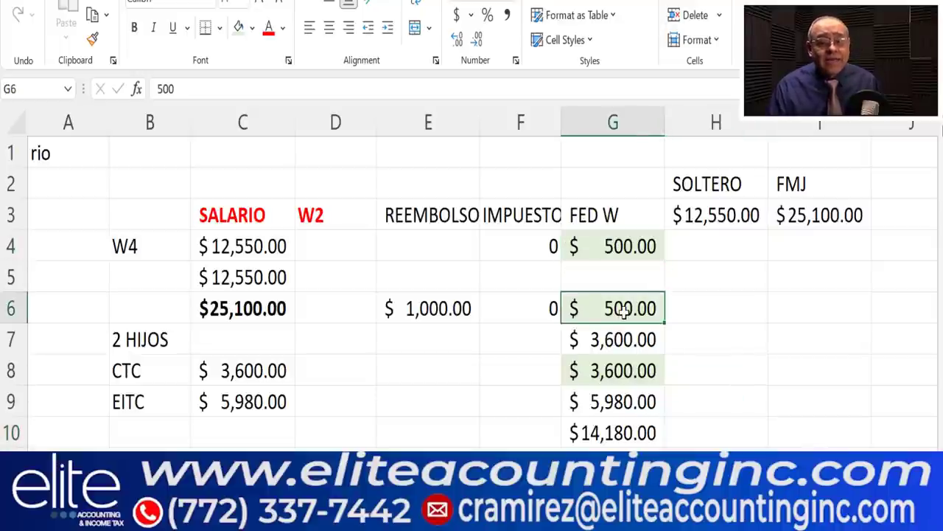
pyautogui.click(727, 397)
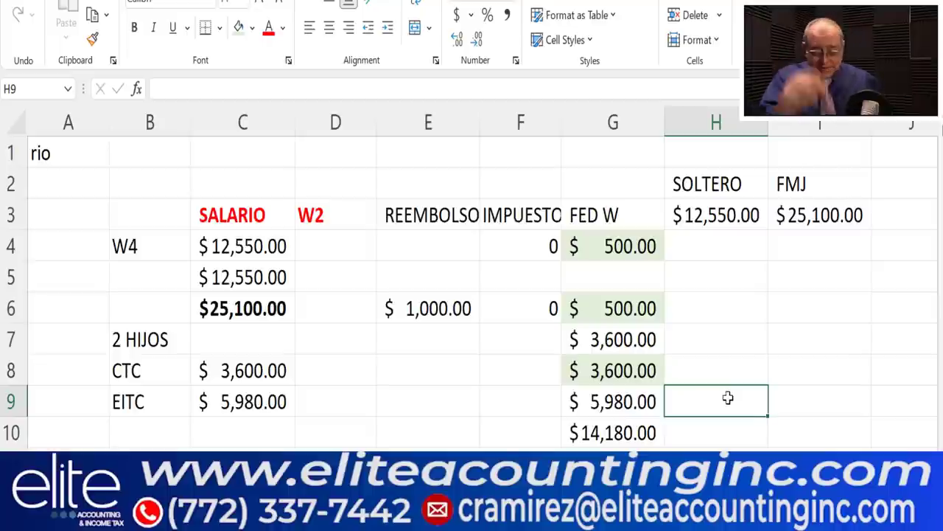
pyautogui.click(516, 424)
# - Fill W-4(SP) line 4(c) extra withholding with 20, replacing an initial 40
pyautogui.scroll(-2, 626, 319)
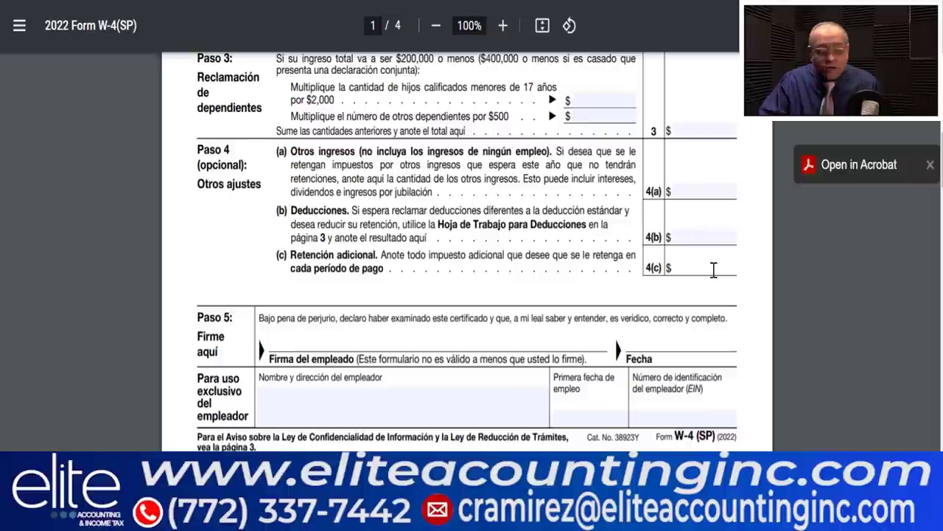
pyautogui.write('40')
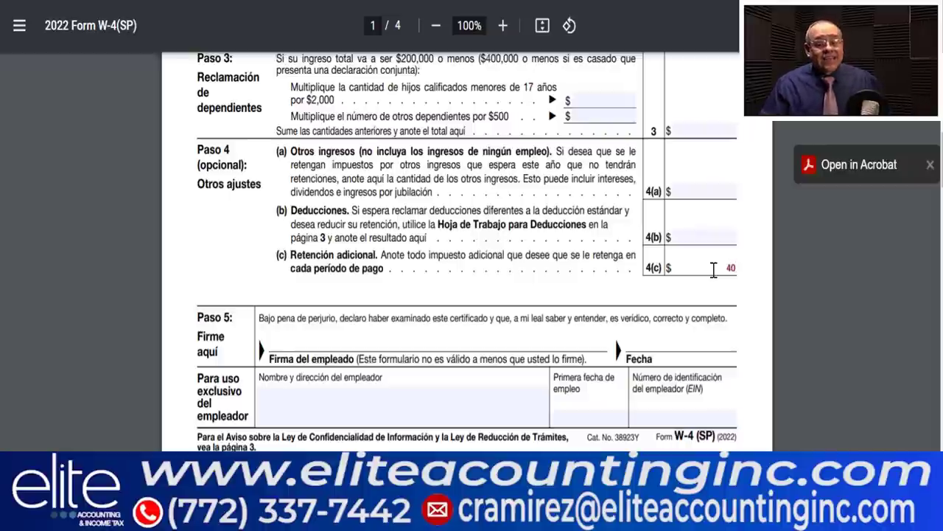
pyautogui.press('BackSpace')
pyautogui.press('BackSpace')
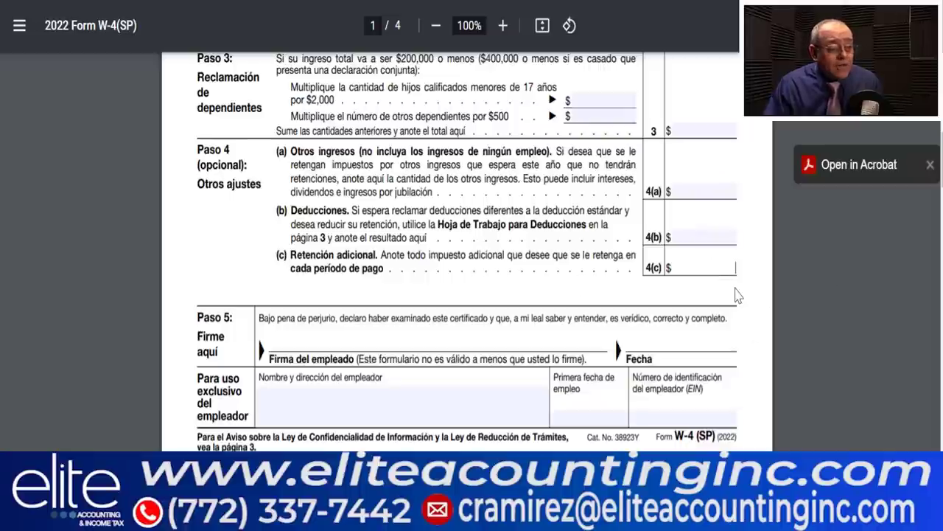
pyautogui.click(284, 255)
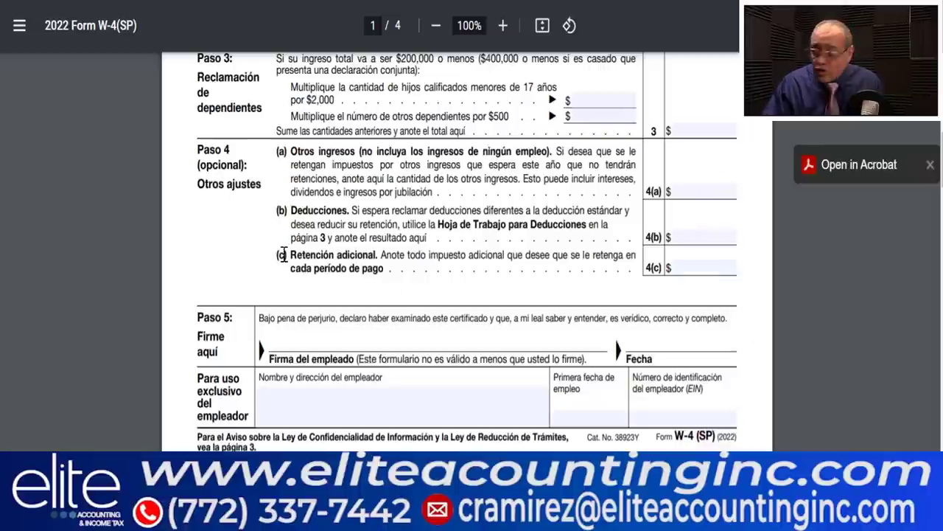
pyautogui.scroll(3, 284, 255)
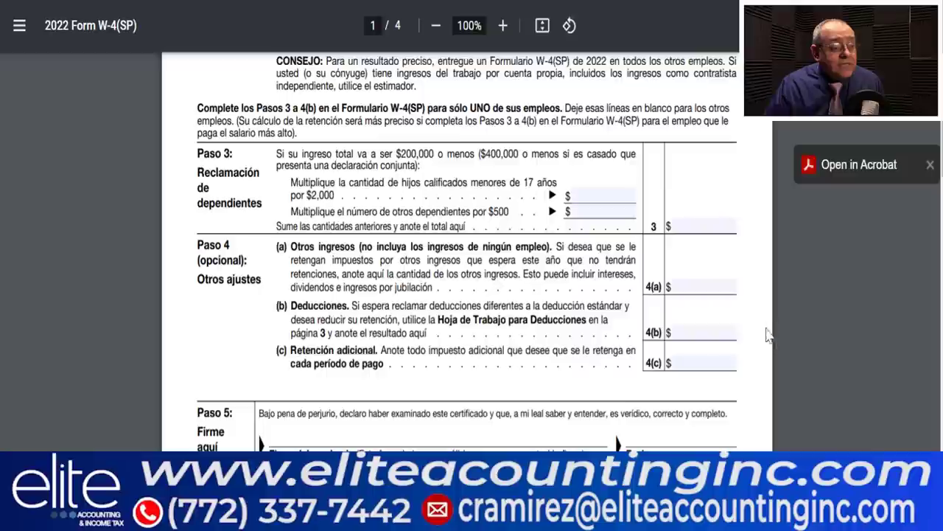
pyautogui.click(707, 361)
pyautogui.write('20')
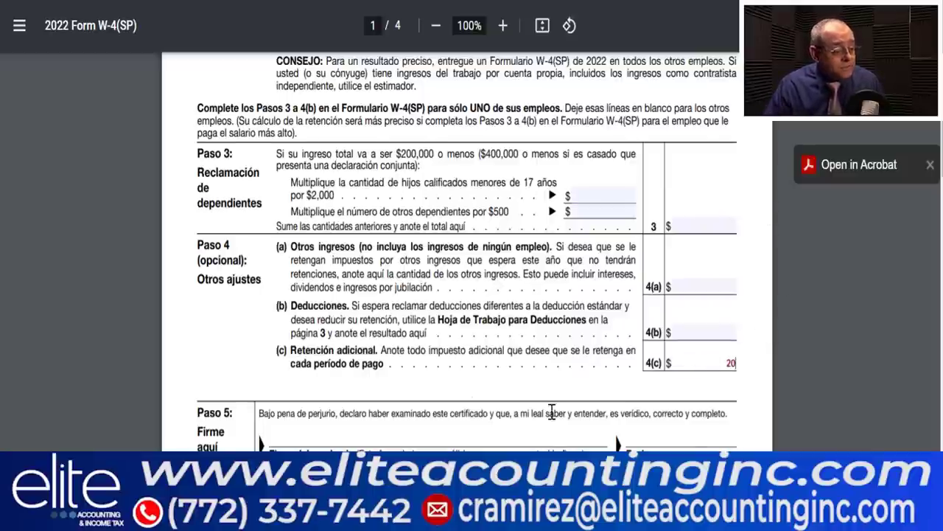
pyautogui.scroll(-3, 552, 412)
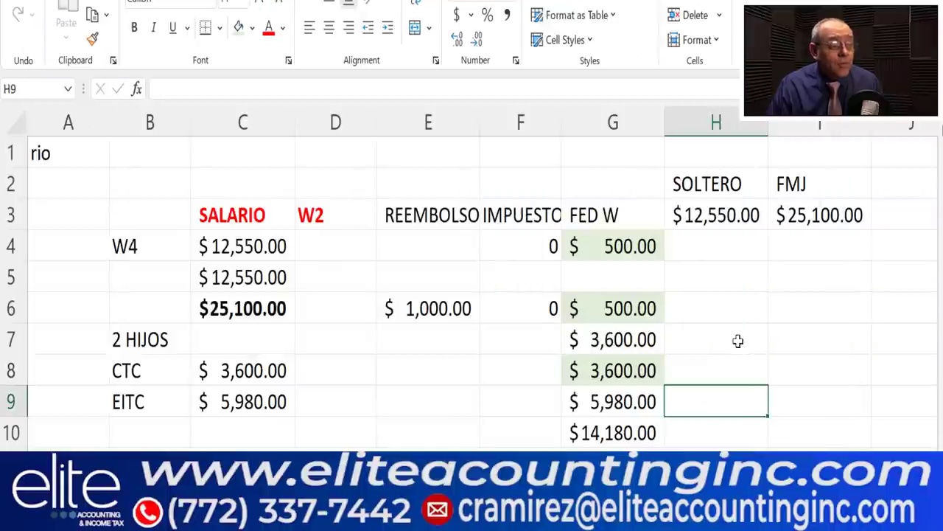
# - Enter 1040 in cells H4 and H6
pyautogui.click(737, 339)
pyautogui.click(692, 311)
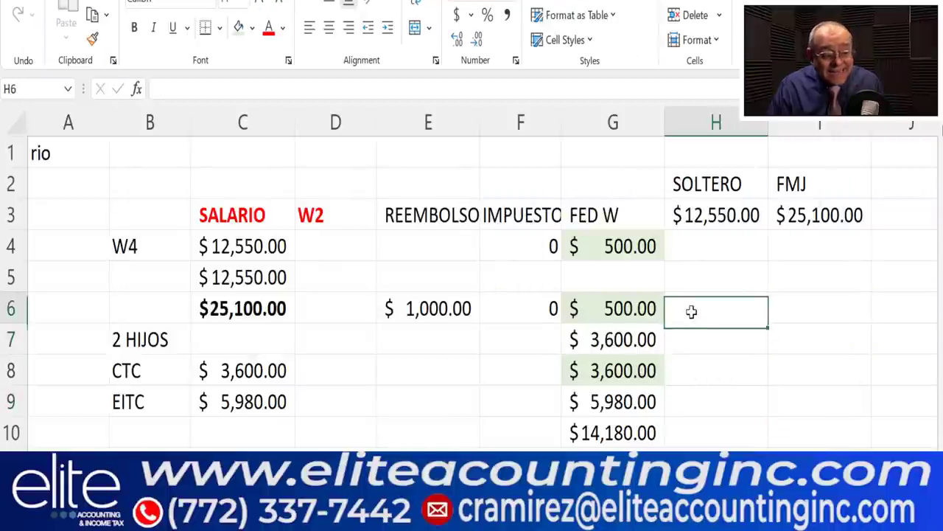
pyautogui.click(684, 246)
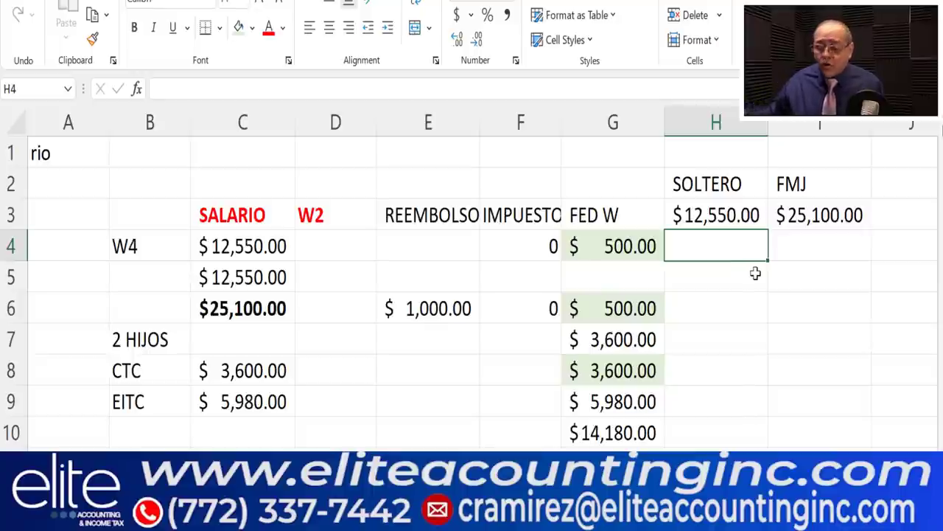
pyautogui.write('1040')
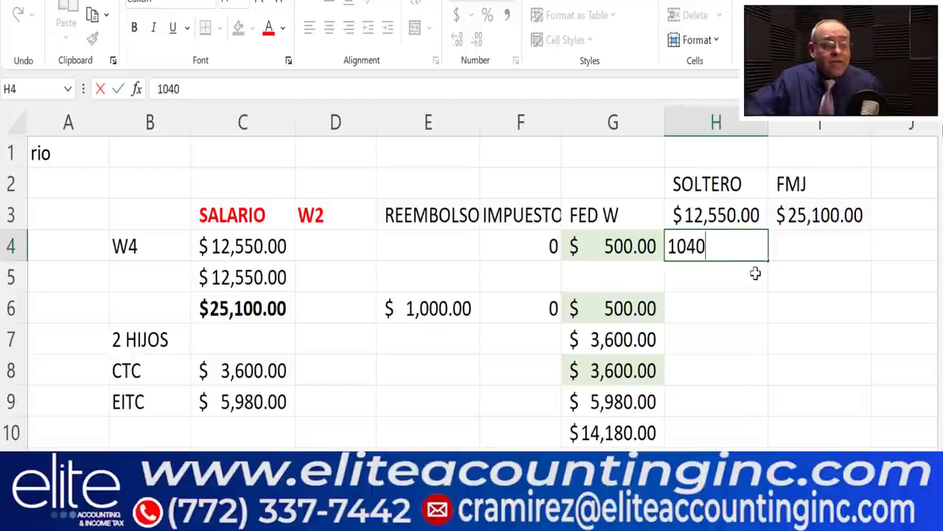
pyautogui.click(708, 298)
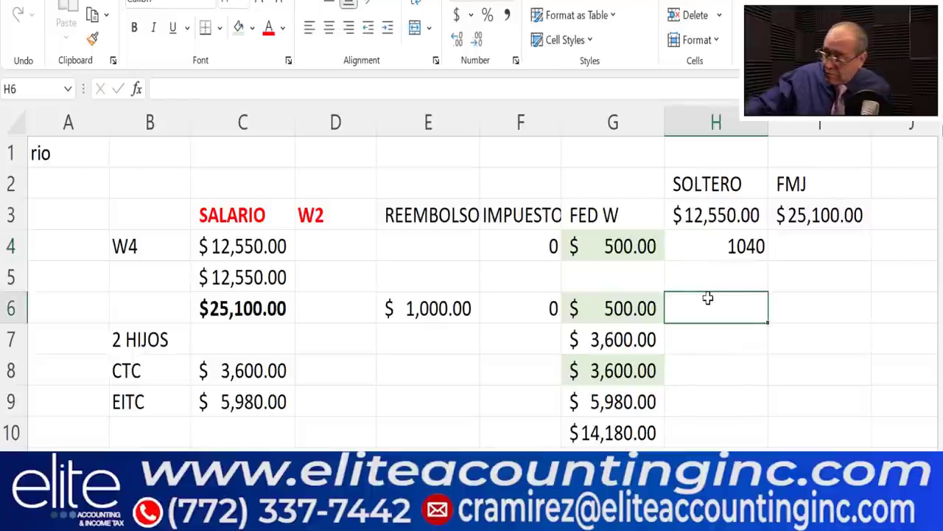
pyautogui.write('1040')
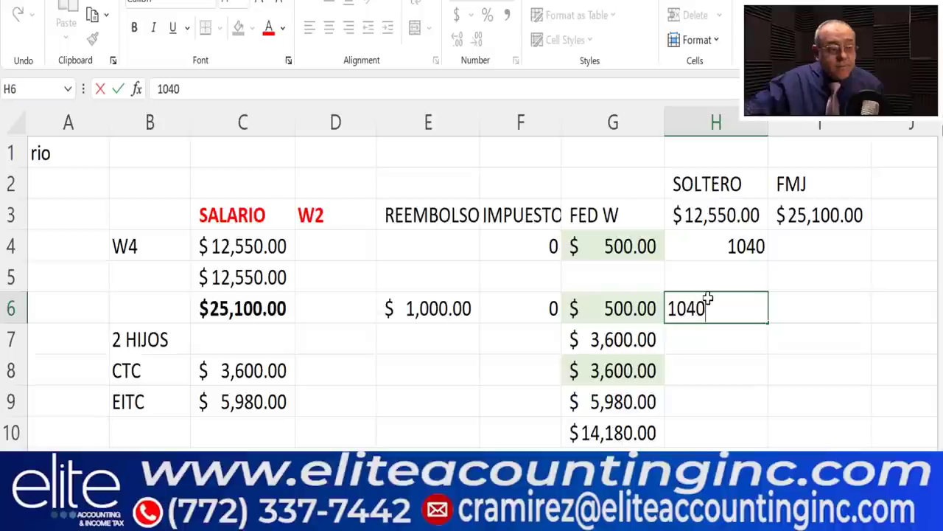
# - AutoSum H4:H6 into H7, showing $2,080.00 in Accounting format
pyautogui.moveTo(752, 249); pyautogui.dragTo(750, 310)
pyautogui.hotkey('alt', '=')
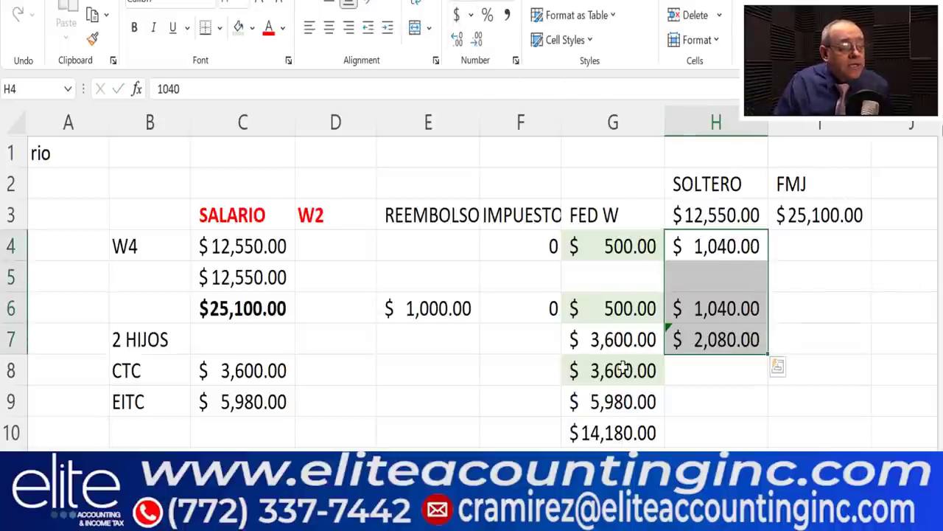
pyautogui.click(608, 277)
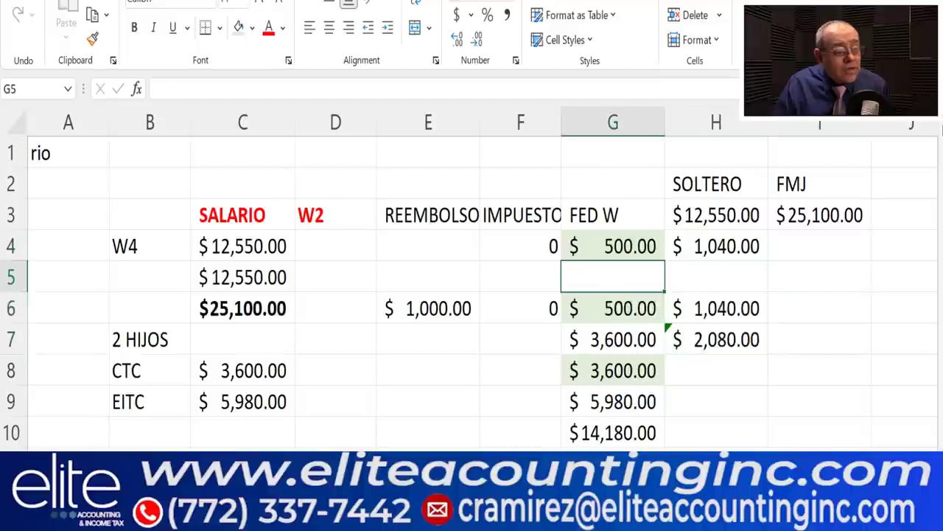
pyautogui.click(612, 463)
# - Enter 2,080 in G11 and total G10:G11 as $16,260.00 in G12
pyautogui.write('2,080')
pyautogui.click(737, 424)
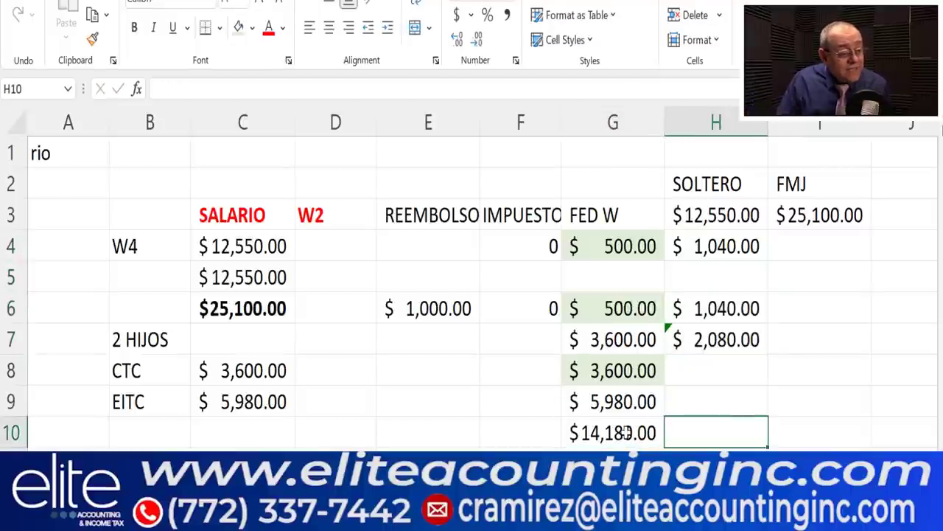
pyautogui.click(625, 432)
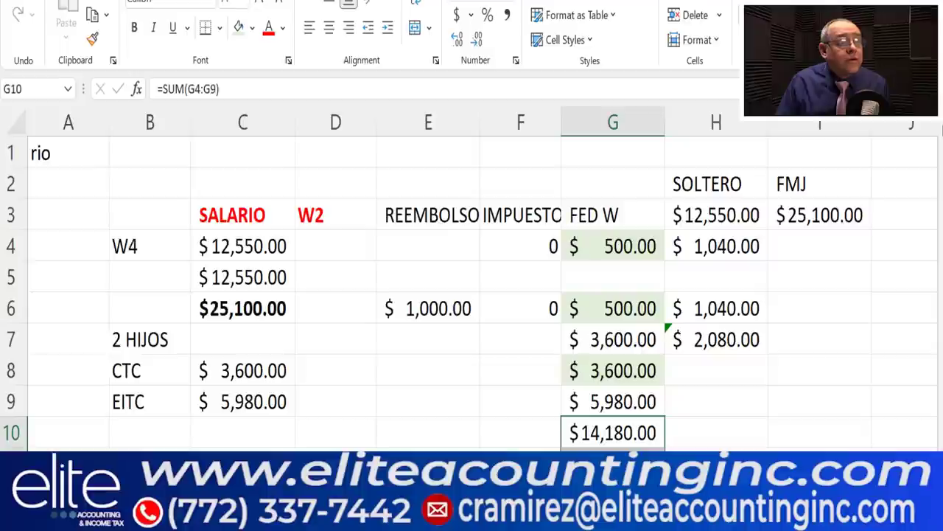
pyautogui.scroll(-3, 769, 305)
pyautogui.click(609, 217)
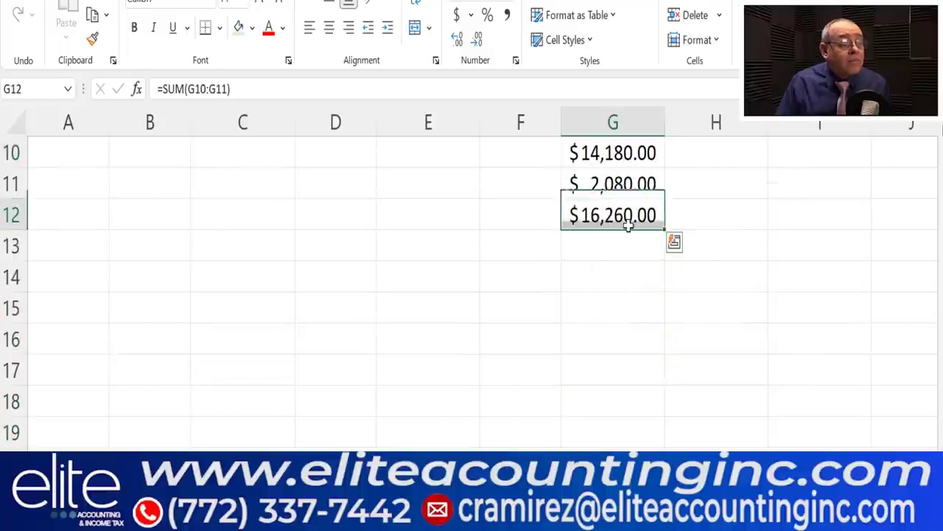
# - Fill the G12 total cell with orange from Standard Colors
pyautogui.click(241, 31)
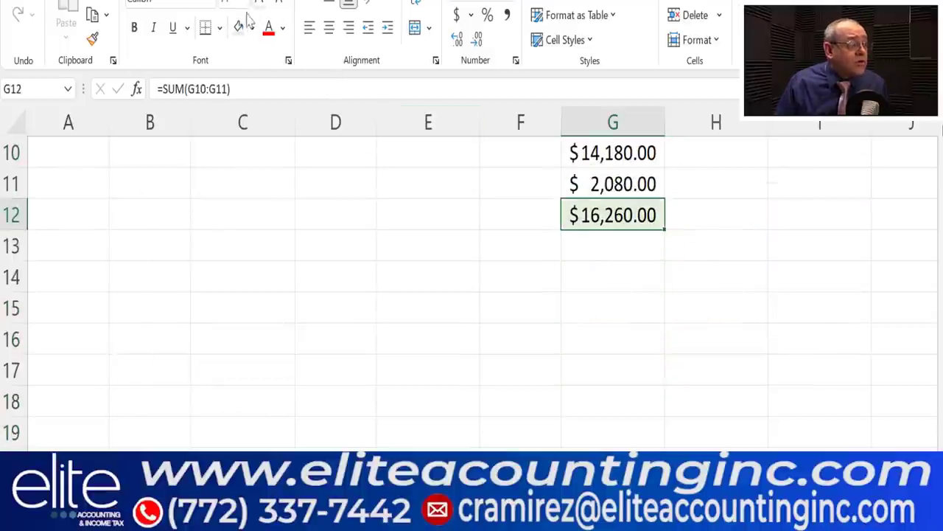
pyautogui.click(252, 28)
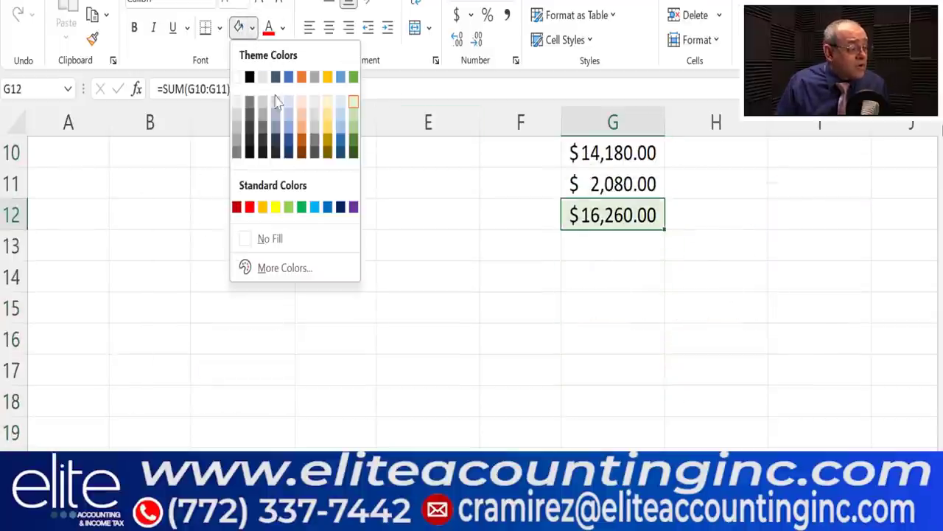
pyautogui.click(263, 208)
pyautogui.click(709, 266)
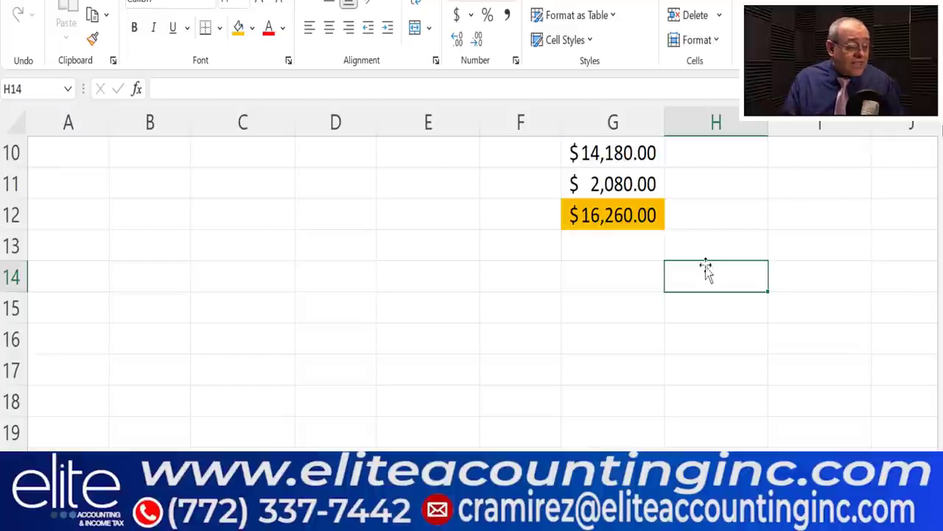
# - Change the W-4(SP) line 4(c) extra withholding from 20 to 96
pyautogui.moveTo(520, 515)
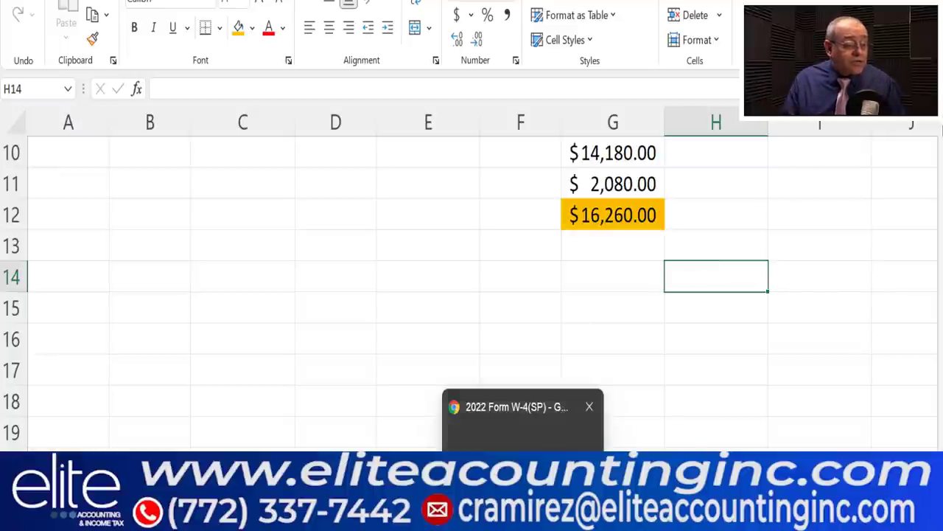
pyautogui.click(521, 413)
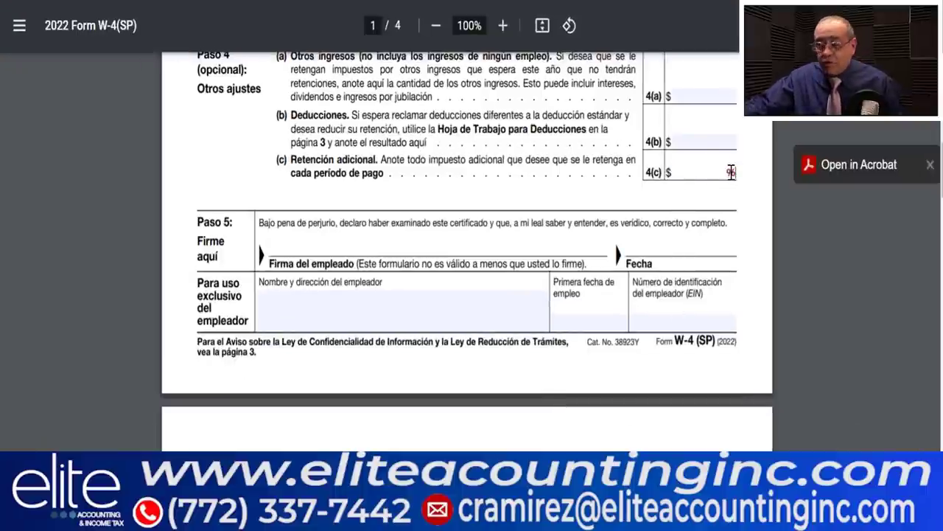
pyautogui.click(752, 204)
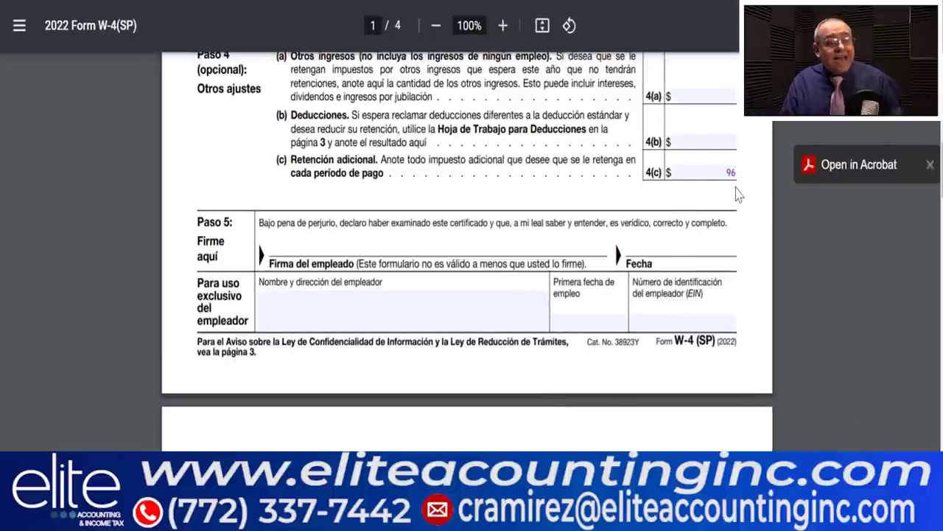